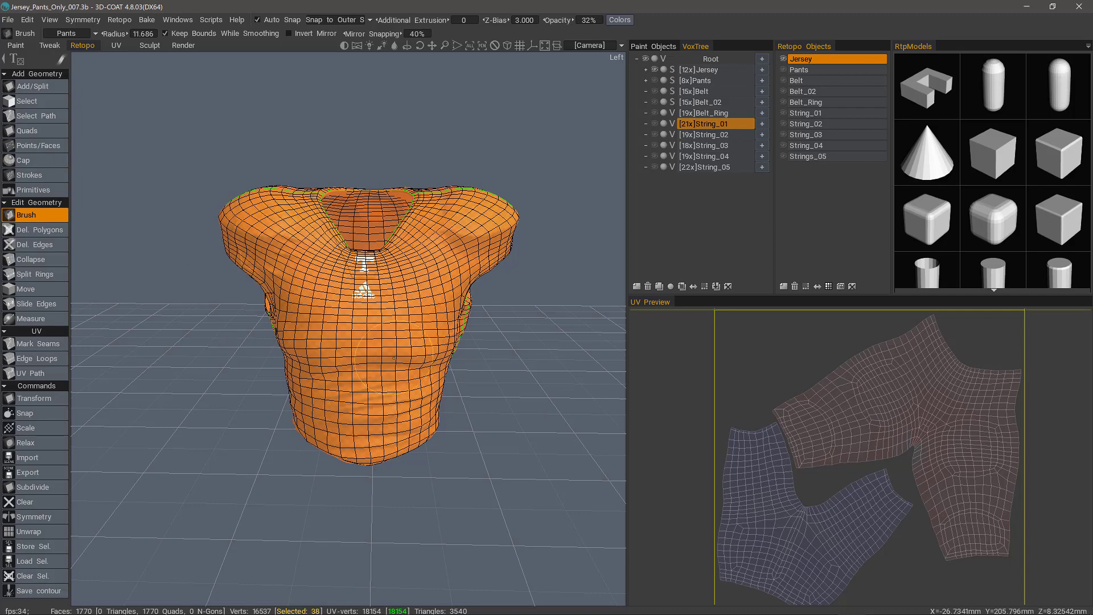
- Switch the active UV set to Jersey so its islands show in the UV preview
mouse_move(393, 359)
alt+mouse_down()
mouse_move(341, 370)
mouse_move(413, 363)
alt+mouse_up()
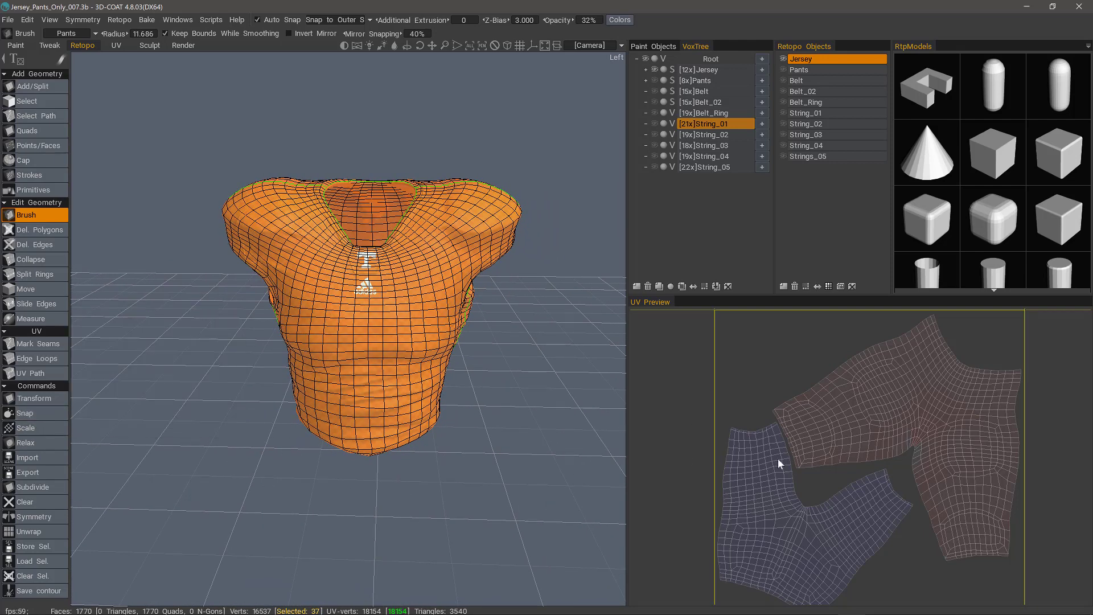
click(81, 36)
click(82, 49)
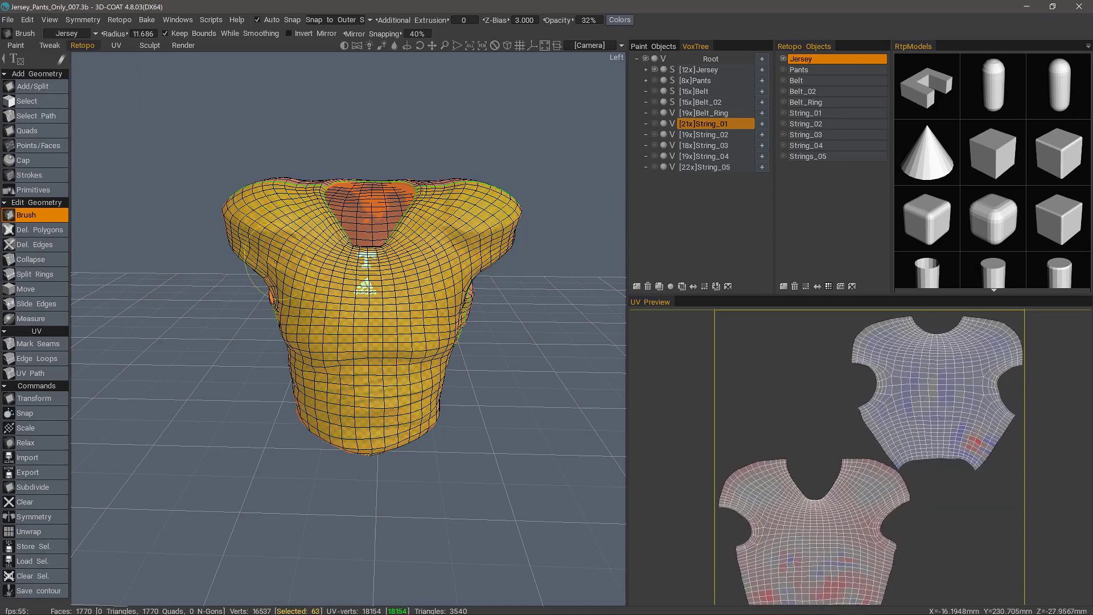
drag(498, 333, 526, 341)
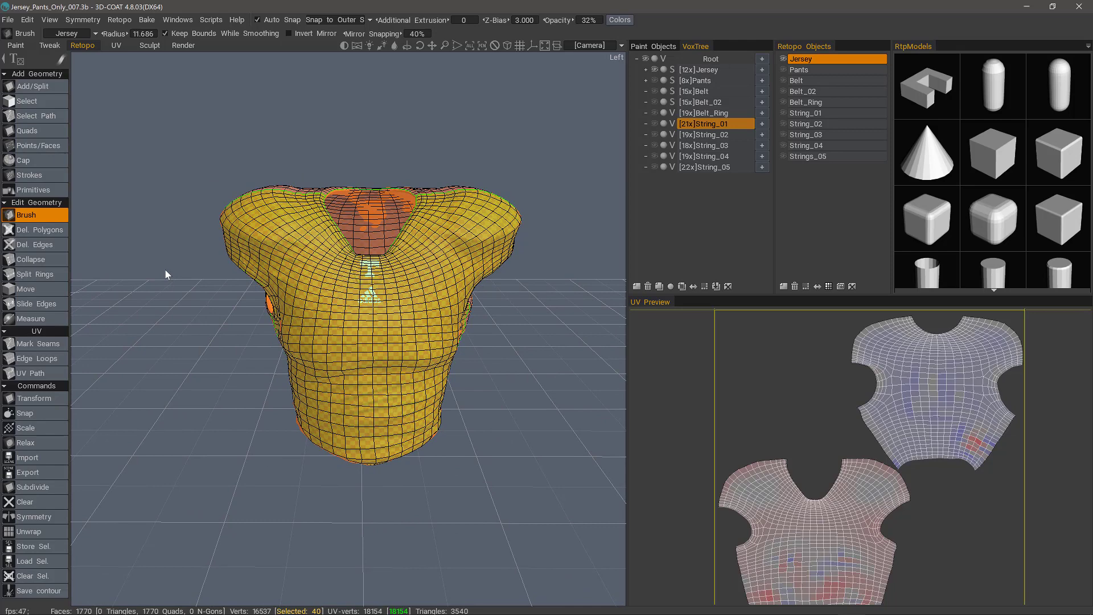
- Examine the Name Correspondence for Baking option and compare the sculpt layer names with the retopo object names
click(147, 19)
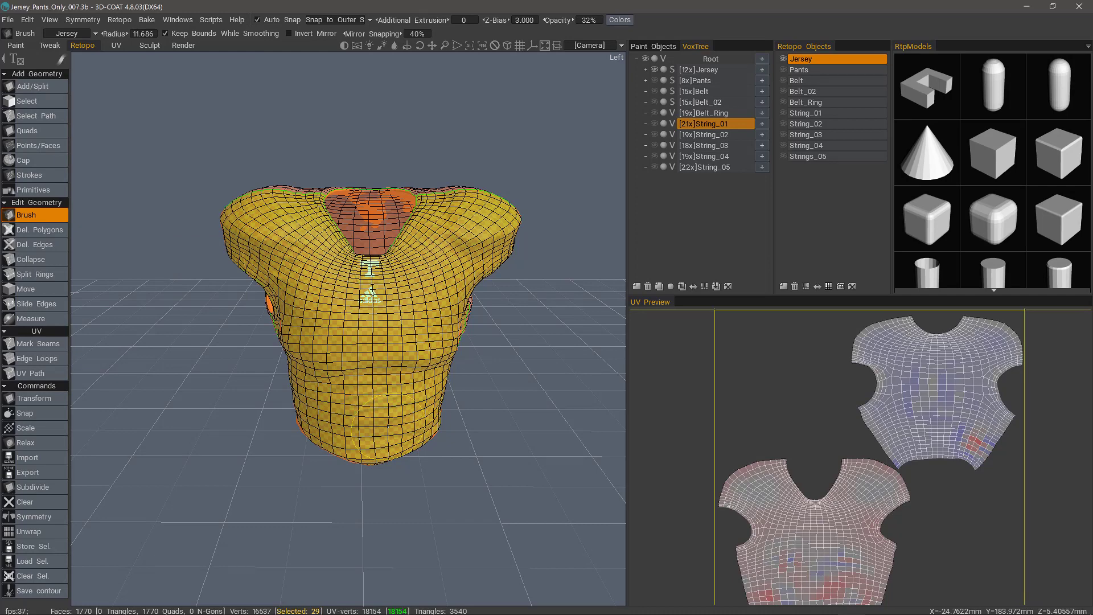
click(145, 19)
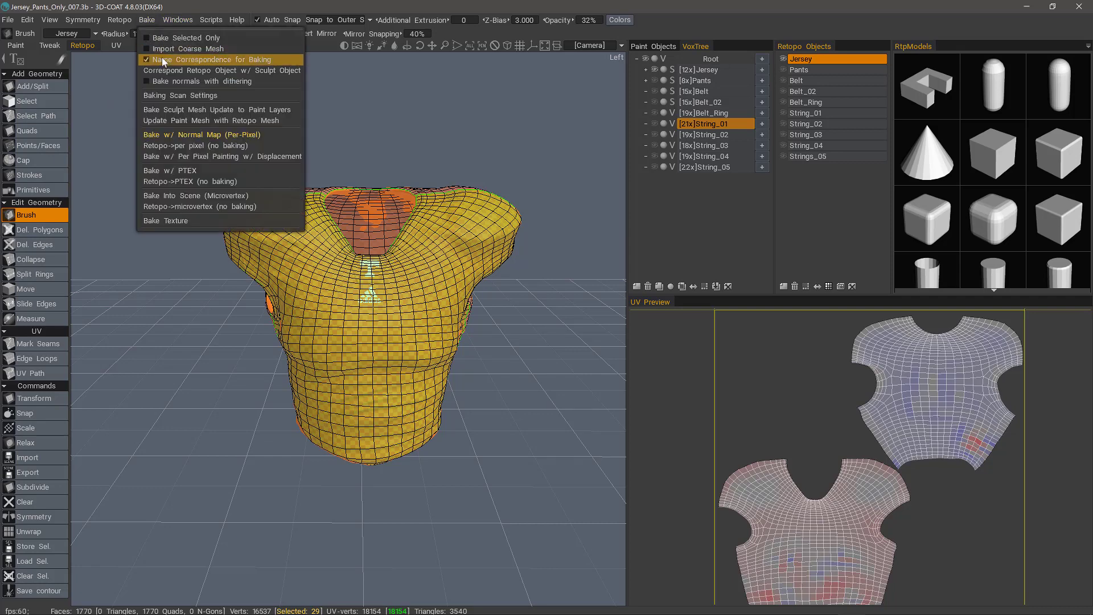
click(204, 57)
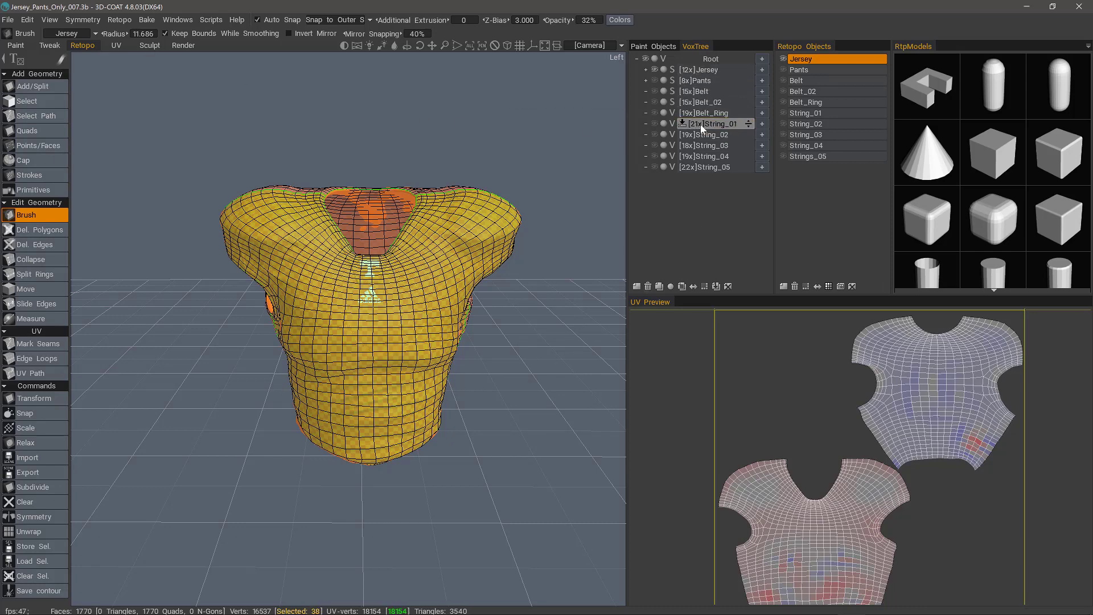
drag(695, 105, 671, 91)
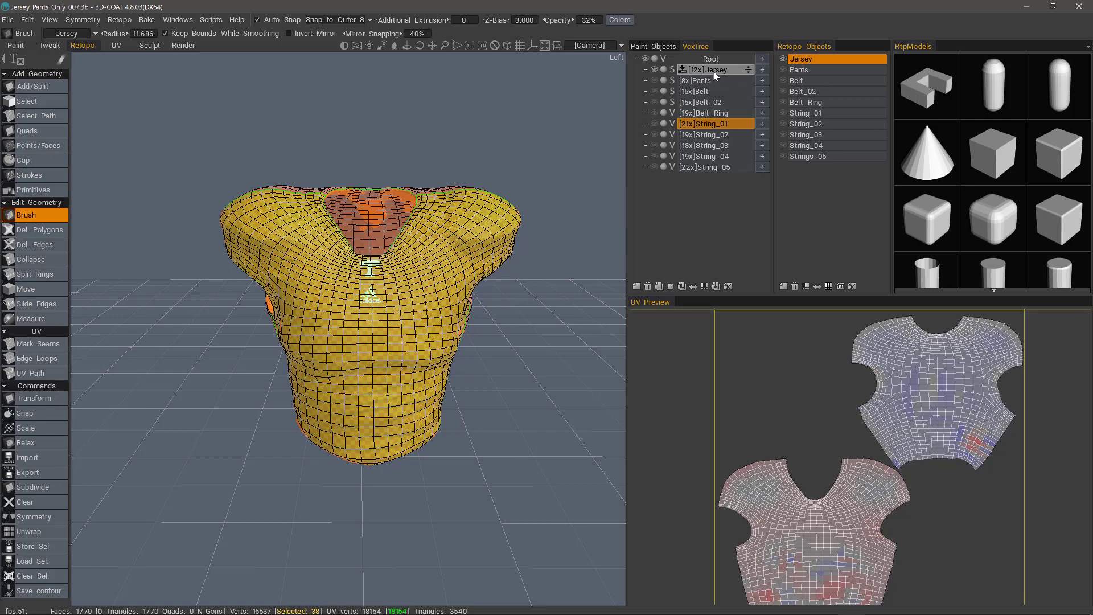
click(806, 60)
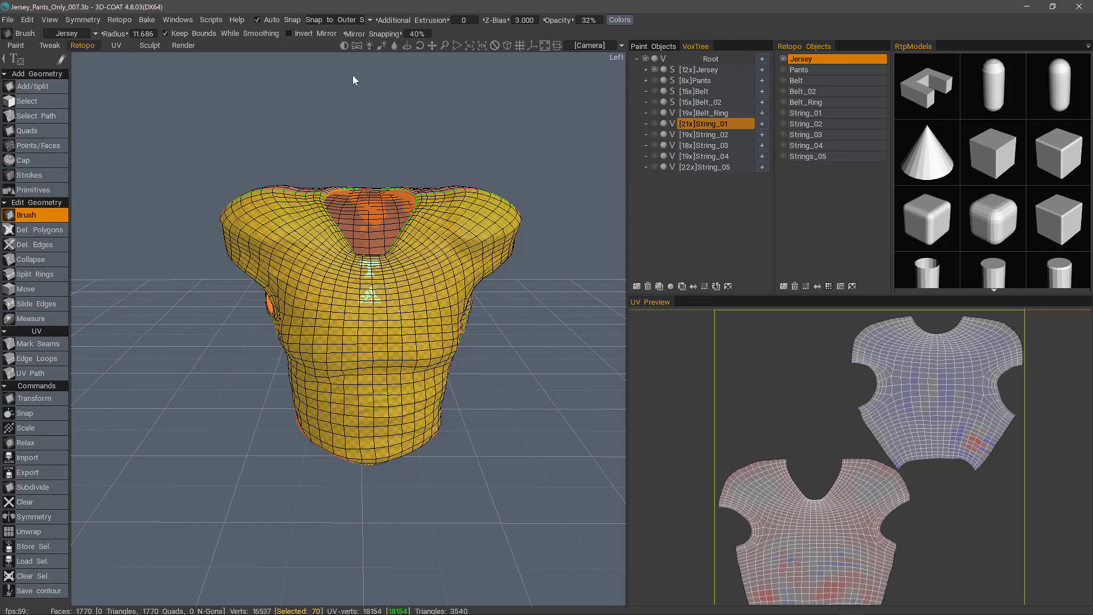
- Expand the Jersey sculpt layer and toggle its Adidas and Jersey_Power child layers off and on to inspect the logos
click(646, 69)
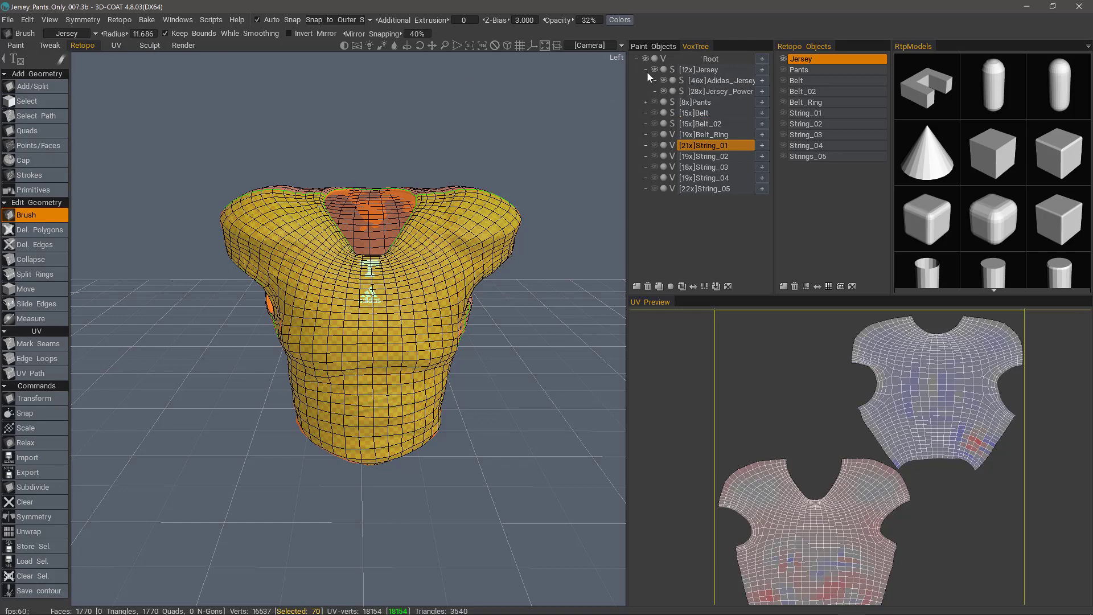
right_click(721, 80)
mouse_move(661, 471)
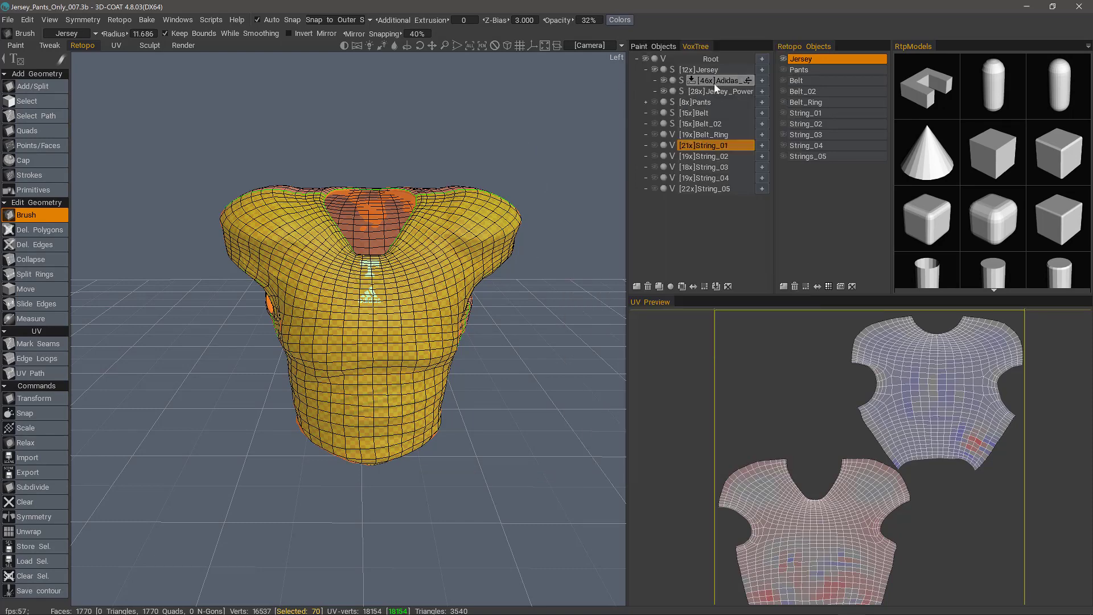
click(662, 80)
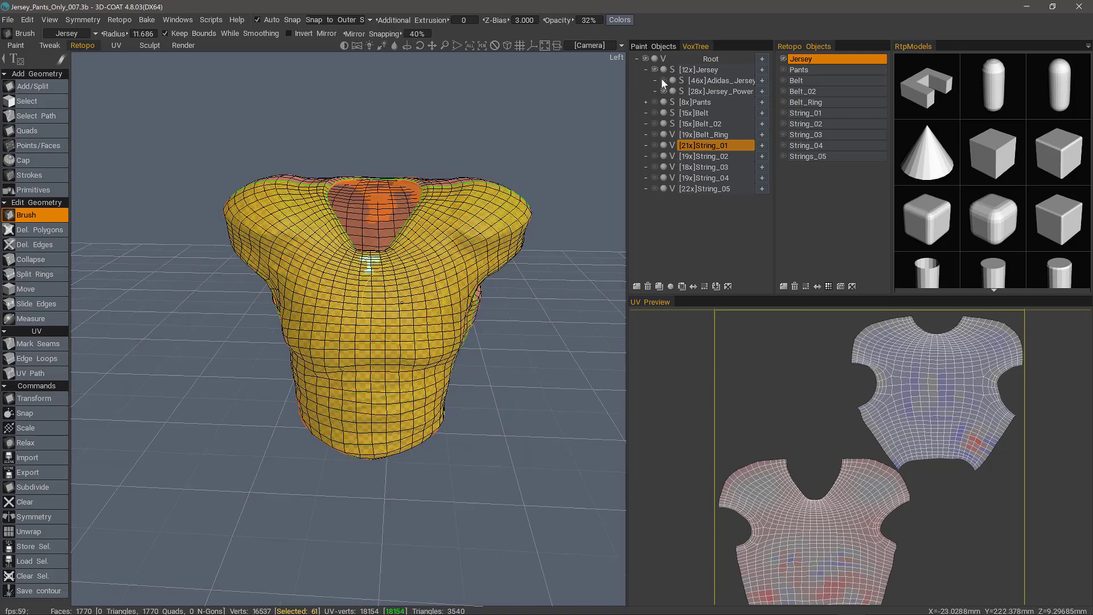
scroll(401, 303, up, 3)
alt+drag(402, 302, 407, 345)
click(664, 81)
click(664, 91)
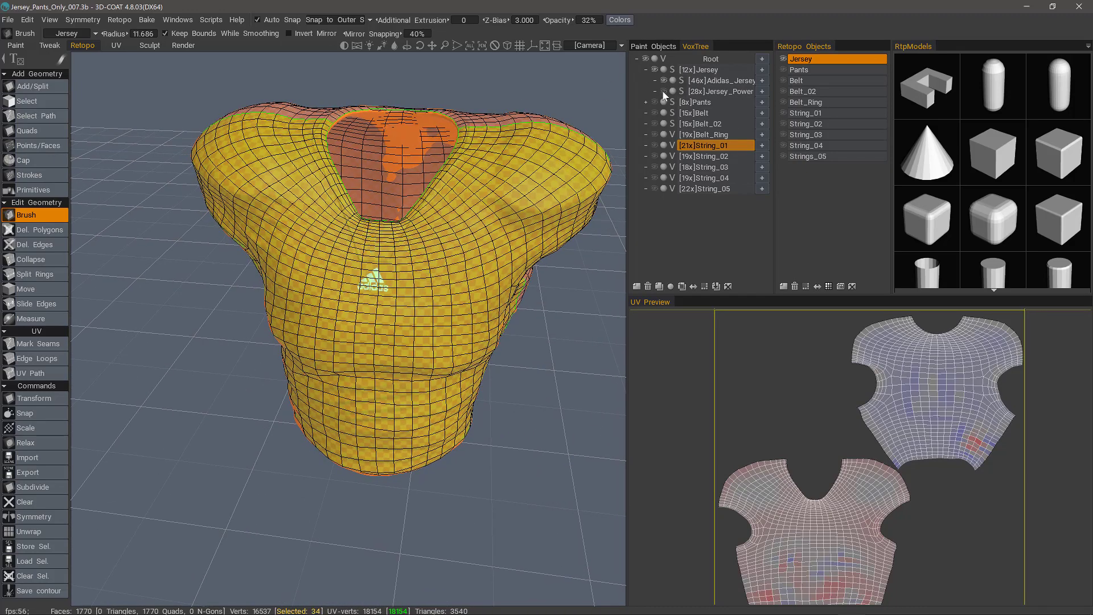
click(663, 92)
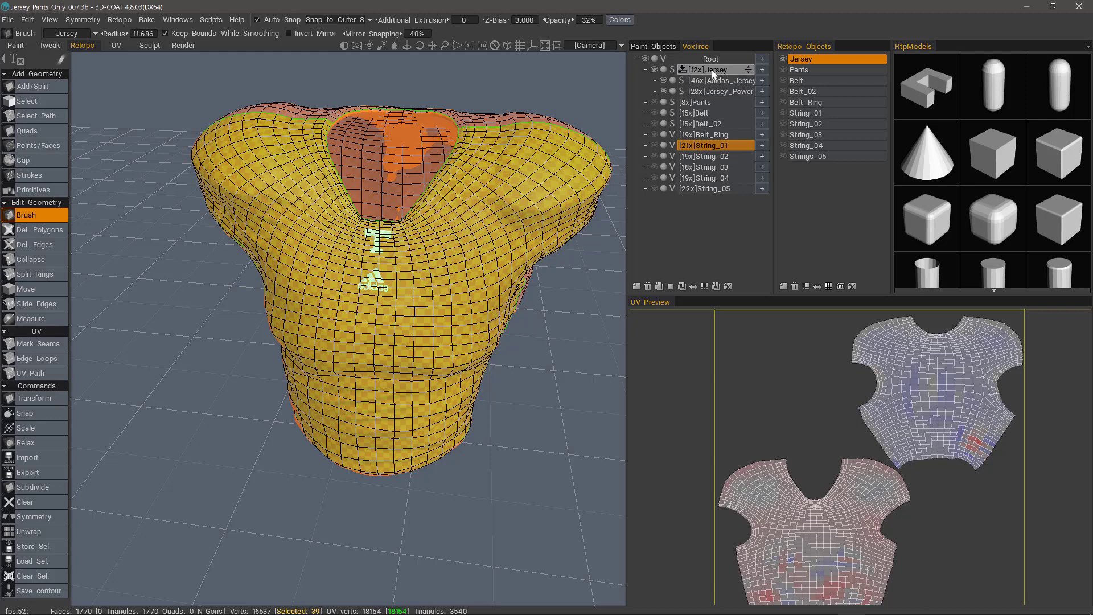
- Collapse the Jersey sculpt layer, then inspect the child layers of Pants and collapse them again
click(645, 70)
click(646, 80)
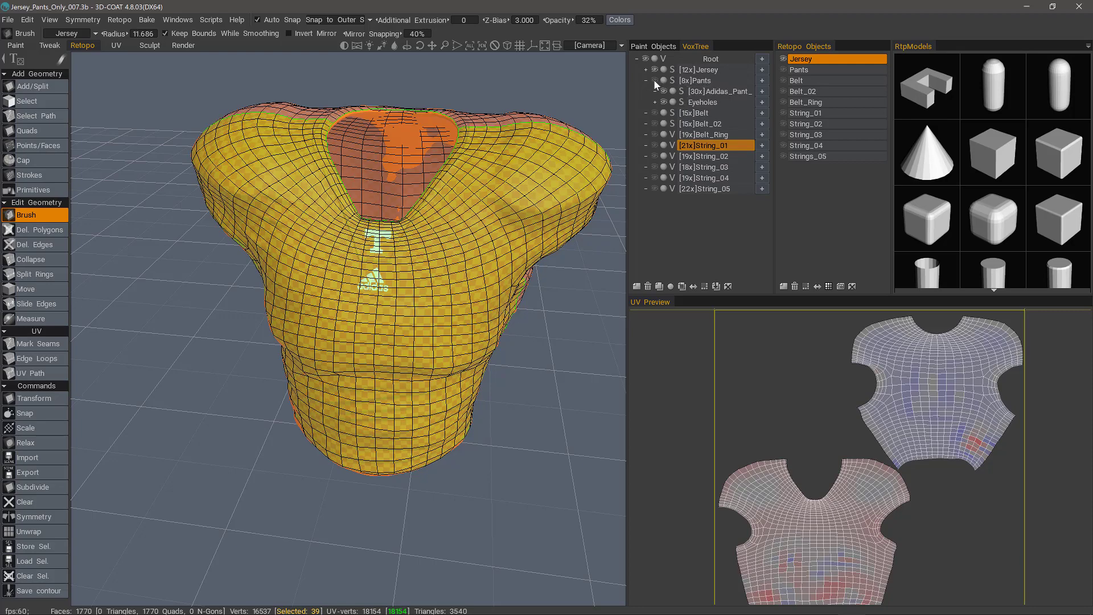
click(646, 81)
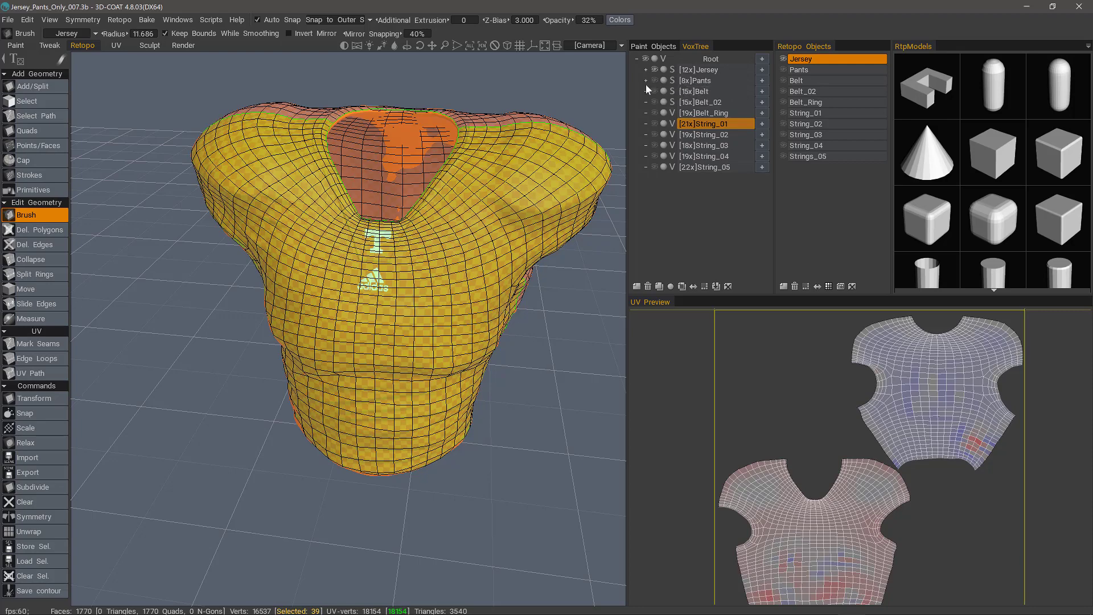
click(716, 126)
mouse_move(380, 316)
alt+mouse_down()
mouse_move(347, 313)
mouse_move(375, 312)
alt+mouse_up()
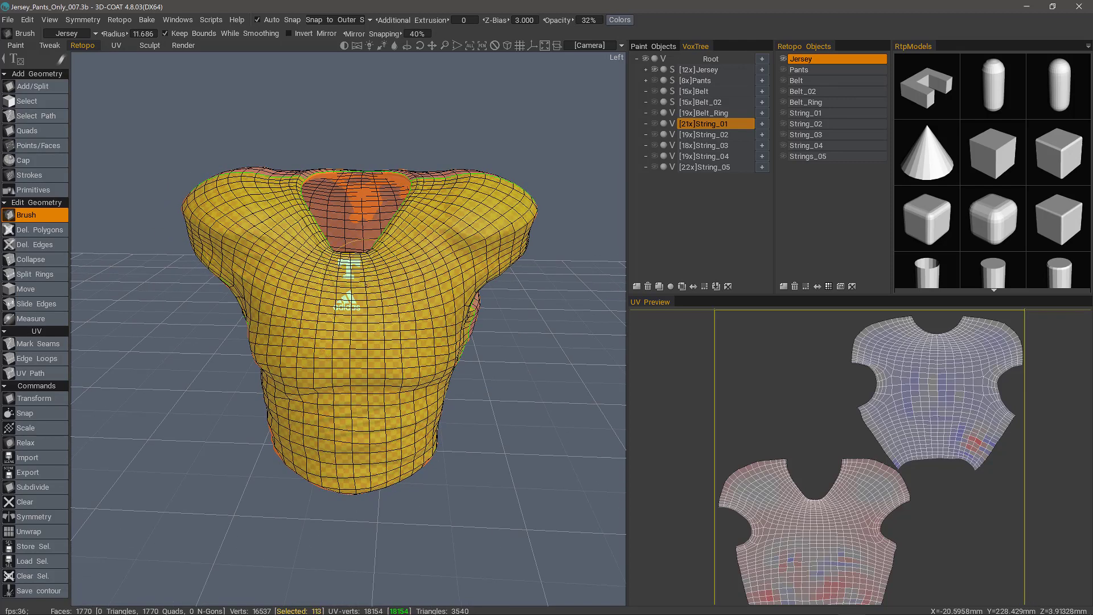
- Start Bake w/ Normal Map (Per-Pixel) and place its scan depth dialog beside the jersey
click(147, 21)
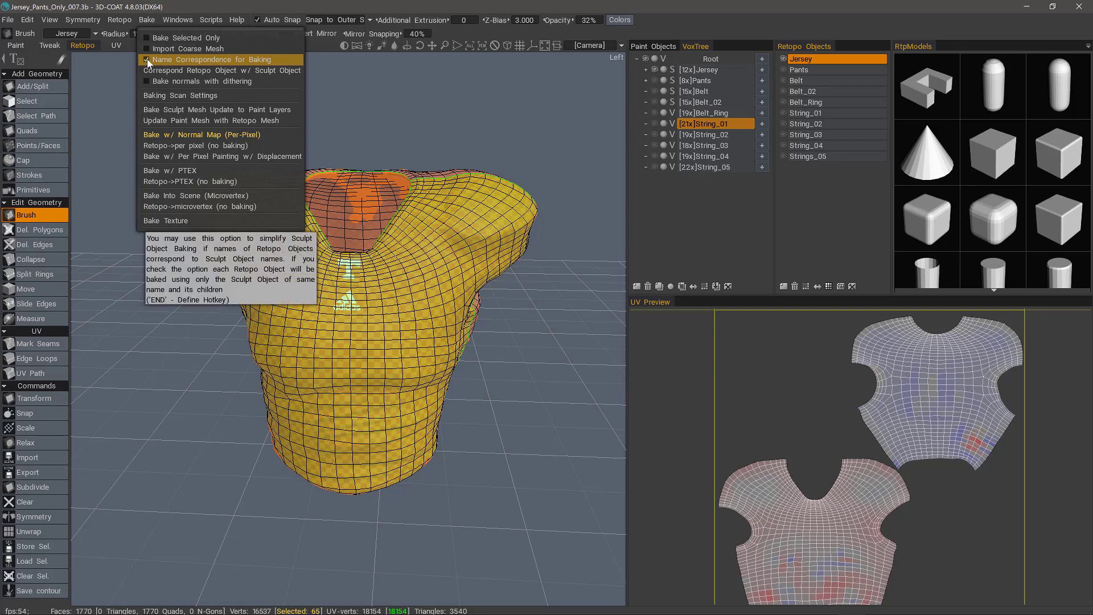
click(197, 132)
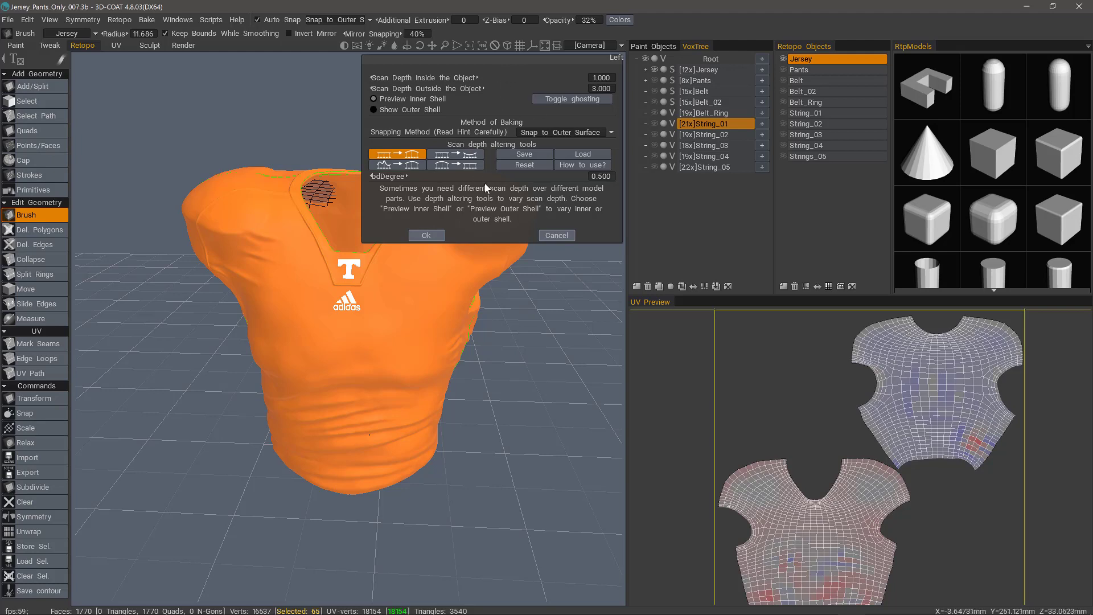
drag(500, 60, 549, 129)
middle_drag(399, 171, 381, 248)
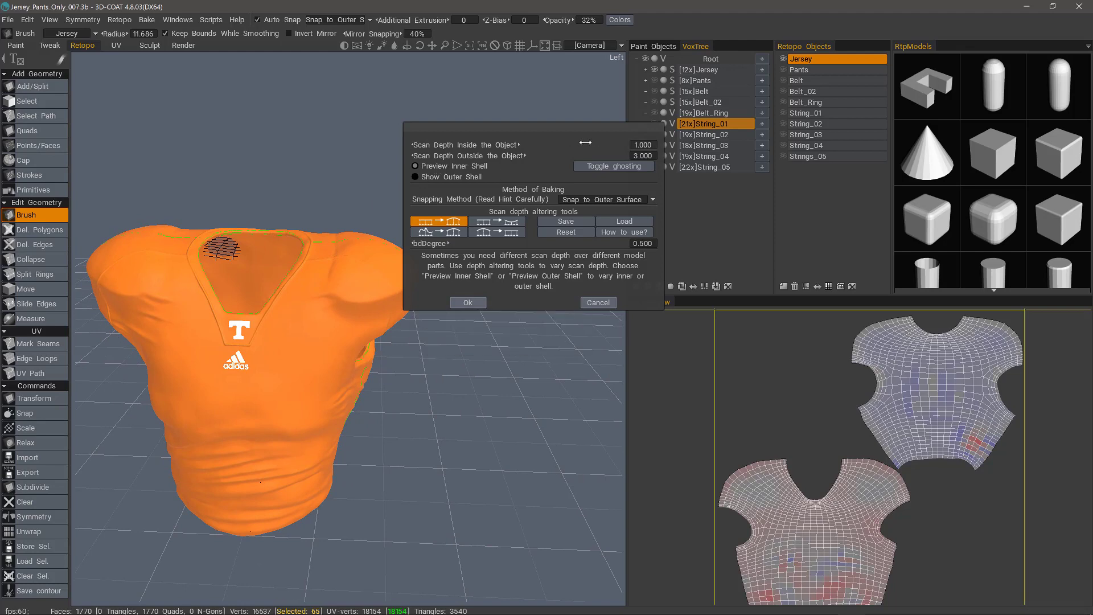
- Try different inner scan depths with ghosting toggled, and set Scan Depth Inside the Object to 1
drag(575, 144, 552, 144)
click(602, 166)
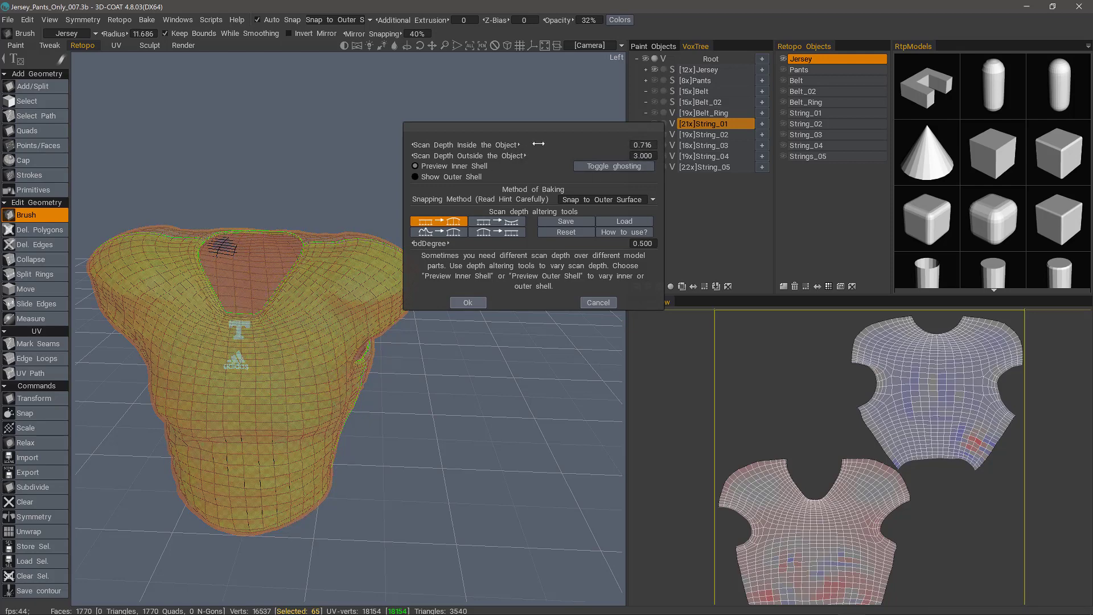
drag(539, 144, 571, 149)
drag(427, 432, 415, 390)
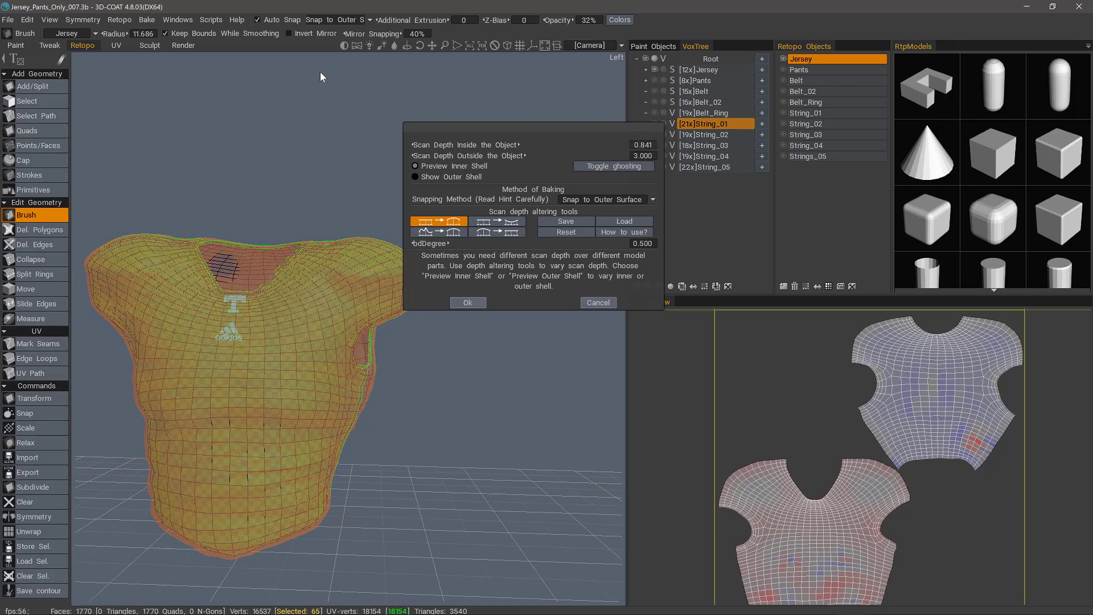
click(642, 145)
text(1)
key(Return)
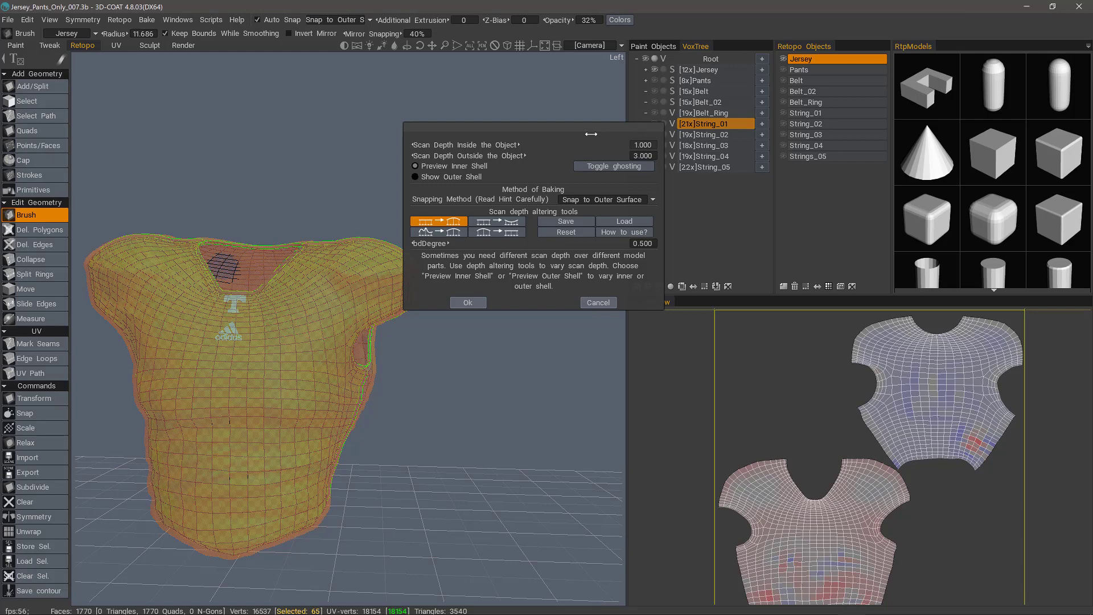
- Set Scan Depth Inside the Object to 2 for the jersey bake
right_drag(296, 278, 305, 230)
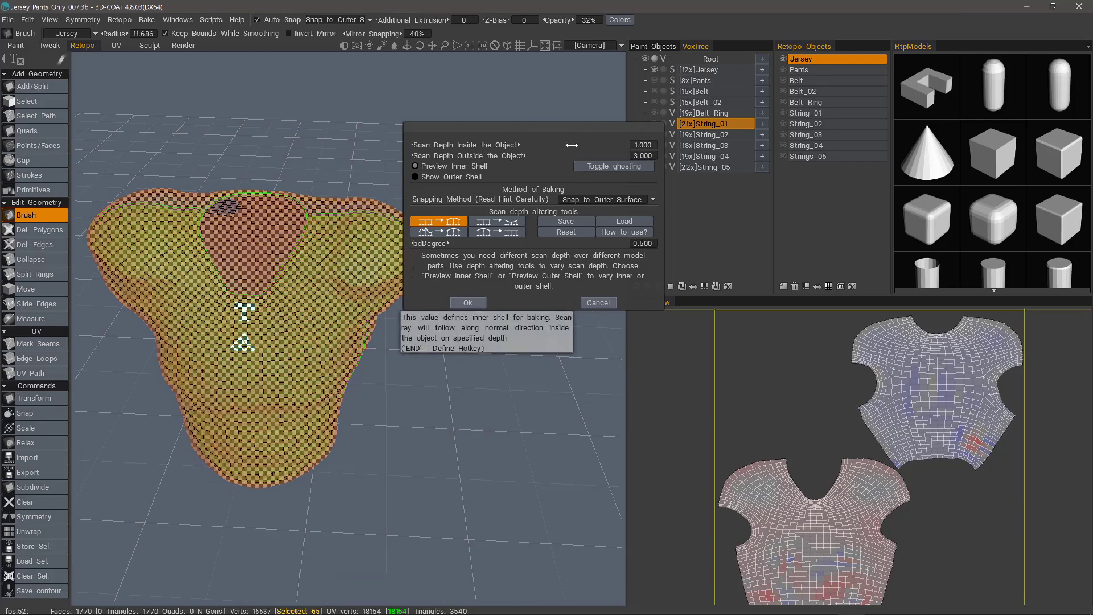
drag(573, 145, 616, 147)
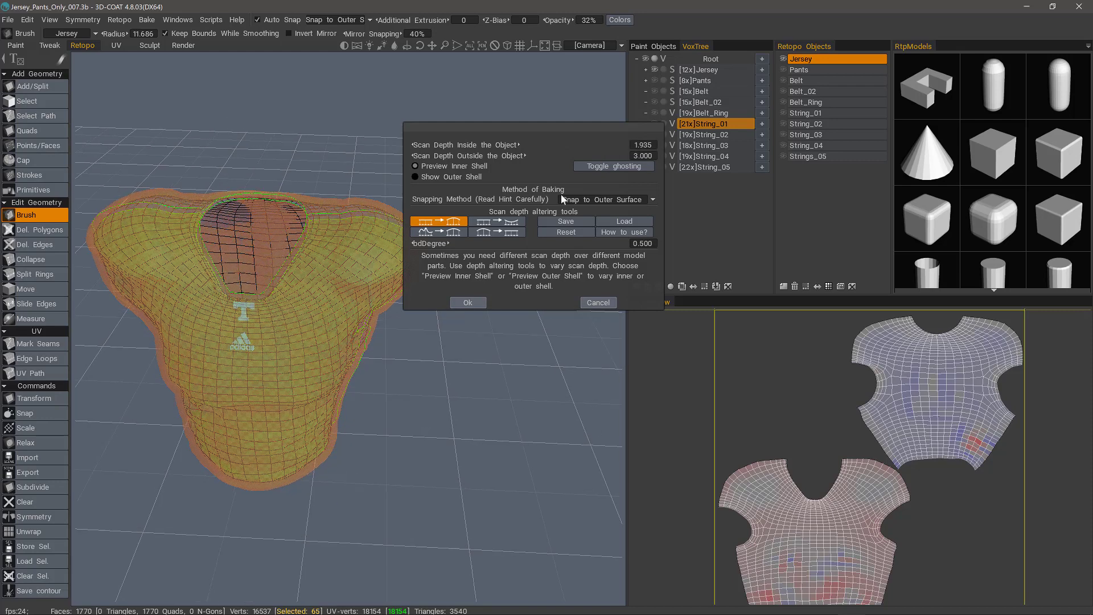
click(644, 146)
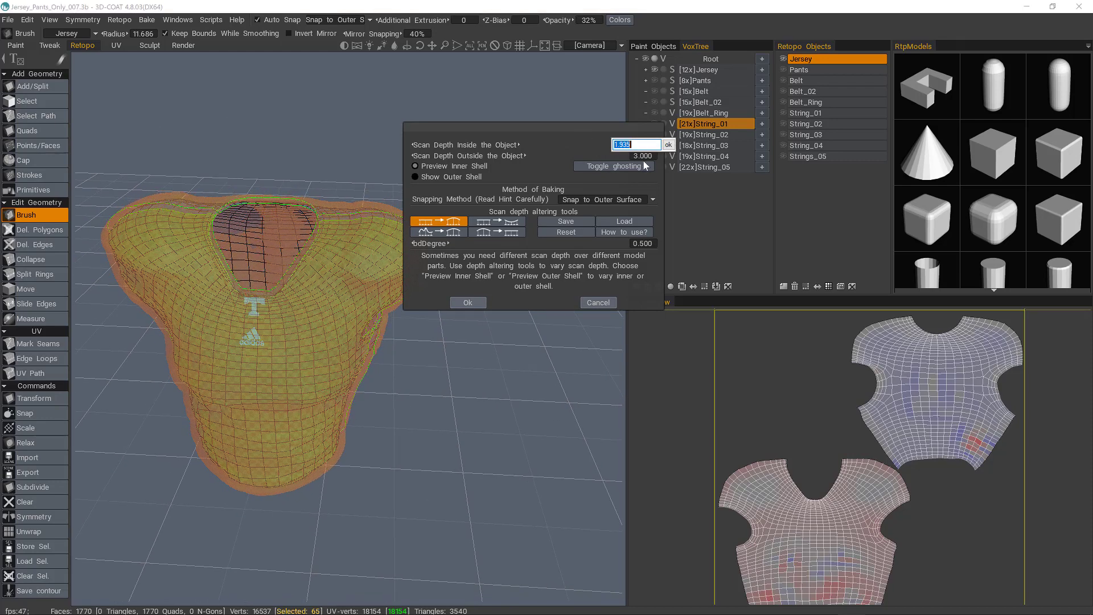
text(2)
key(Return)
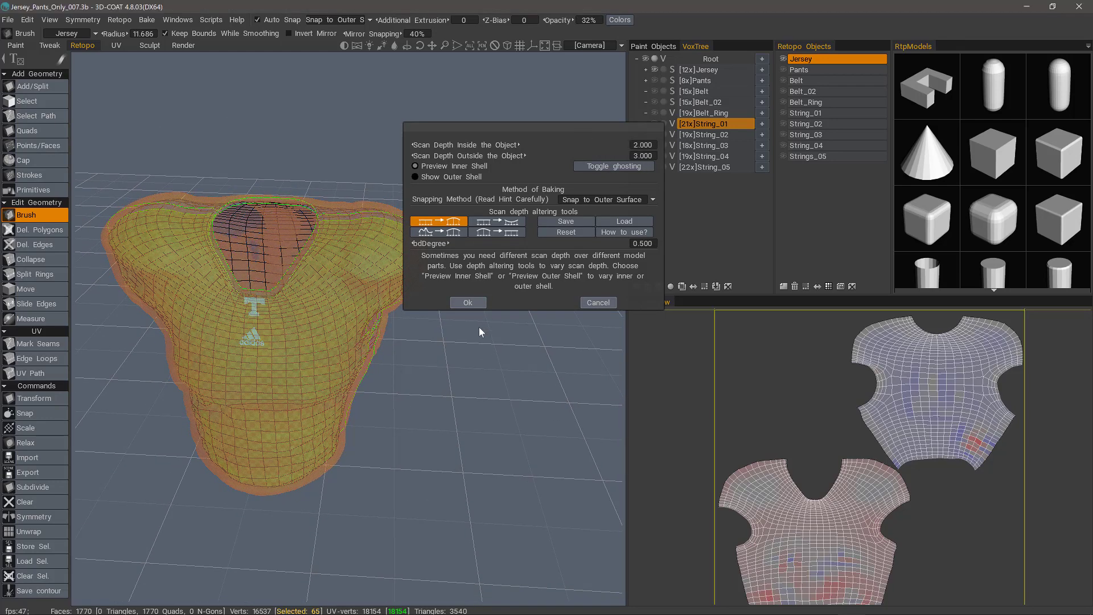
- Show the outer shell of the jersey and toggle ghosting back for the preview
click(422, 177)
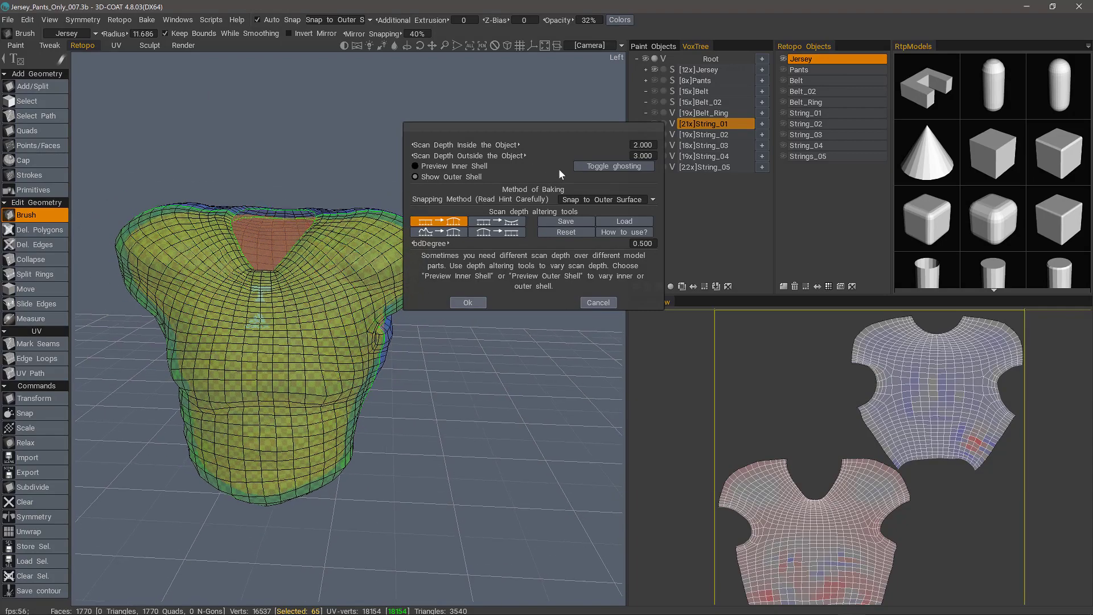
alt+drag(256, 341, 290, 347)
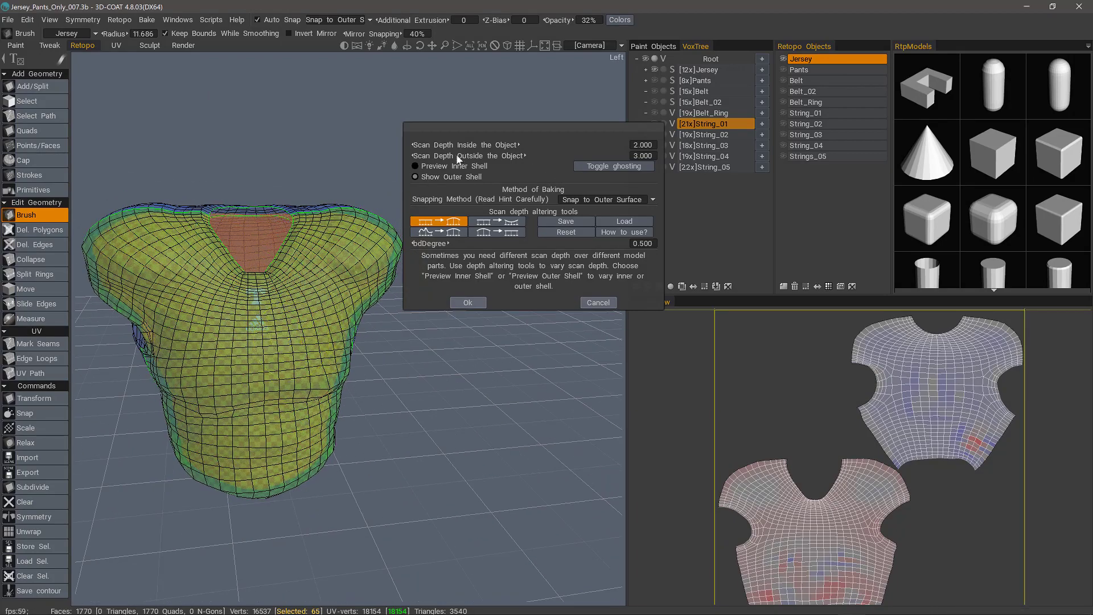
drag(458, 159, 582, 283)
click(593, 165)
- Choose Snap to Outer Surface as the snapping method for baking
click(580, 199)
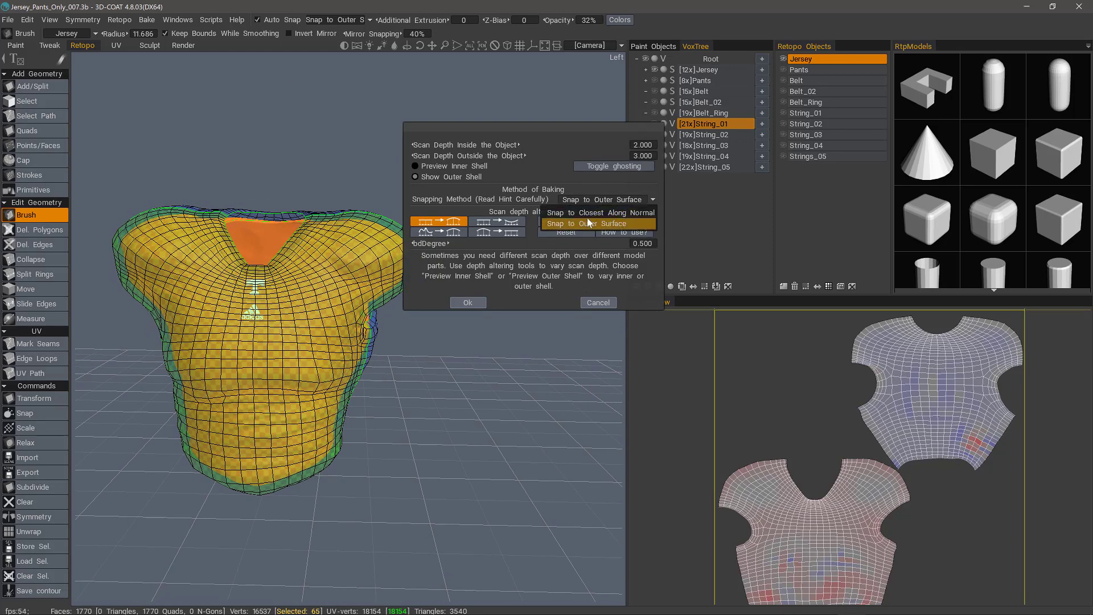
click(586, 222)
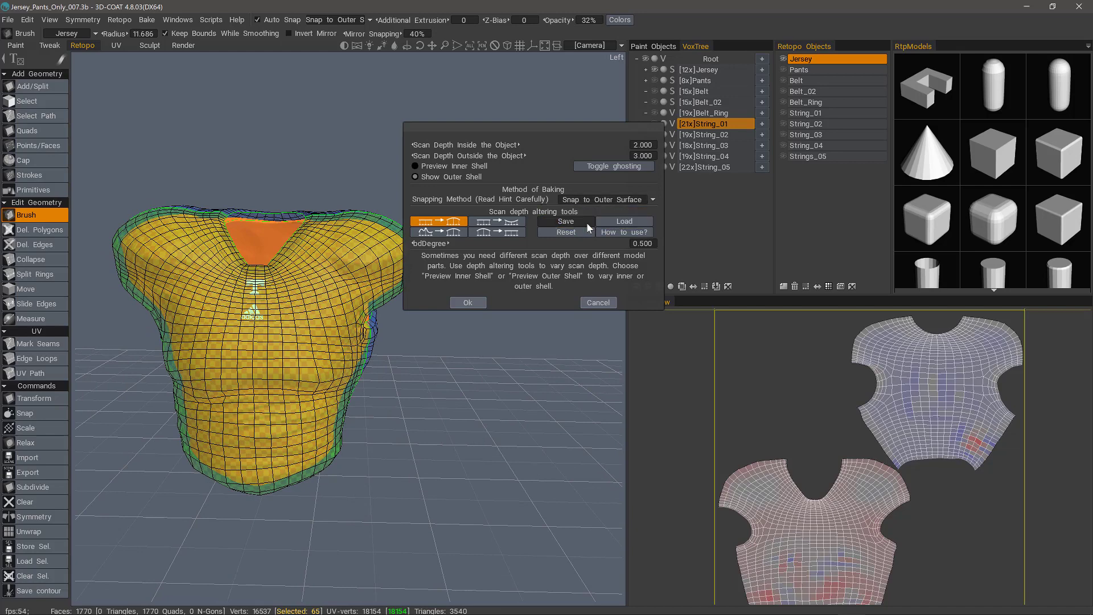
alt+drag(592, 202, 557, 197)
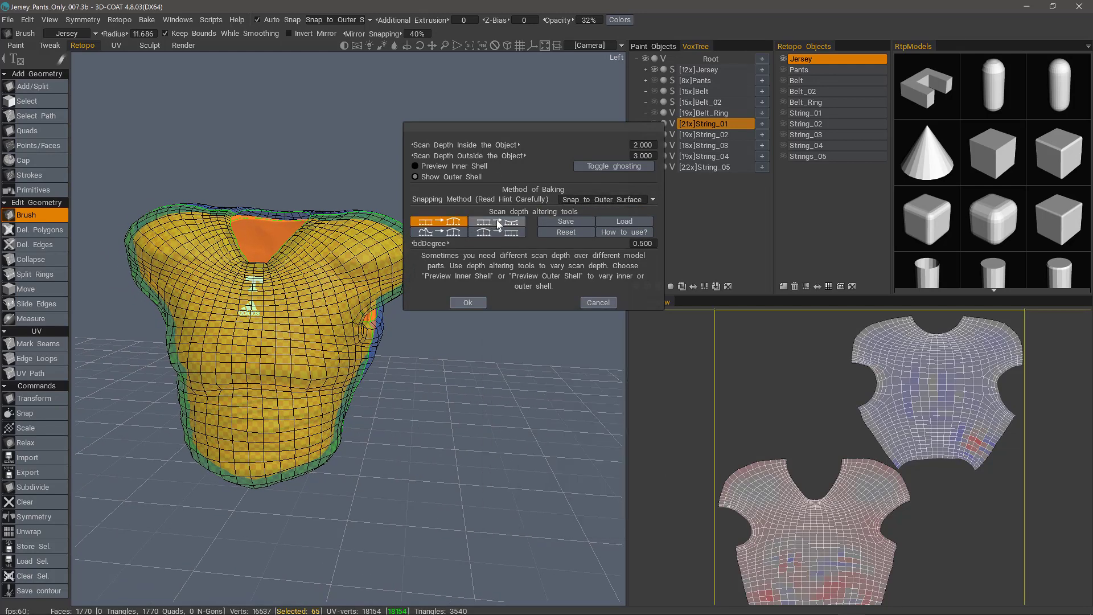
- Examine the scan depth altering tools against the outer shell preview, toggling the first tool off and on
click(455, 225)
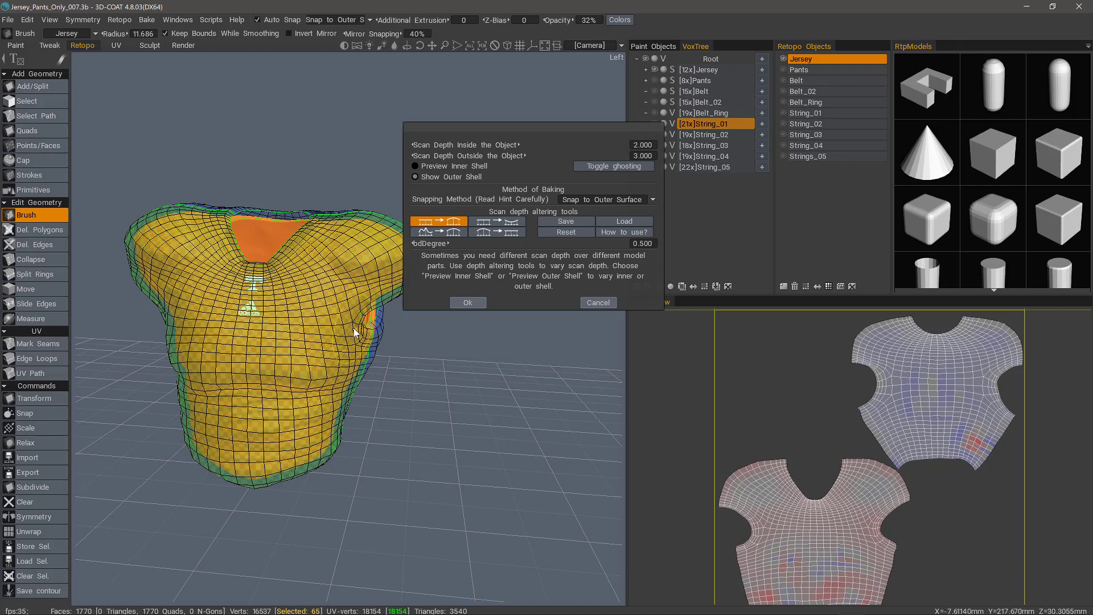
click(439, 225)
alt+drag(342, 342, 370, 325)
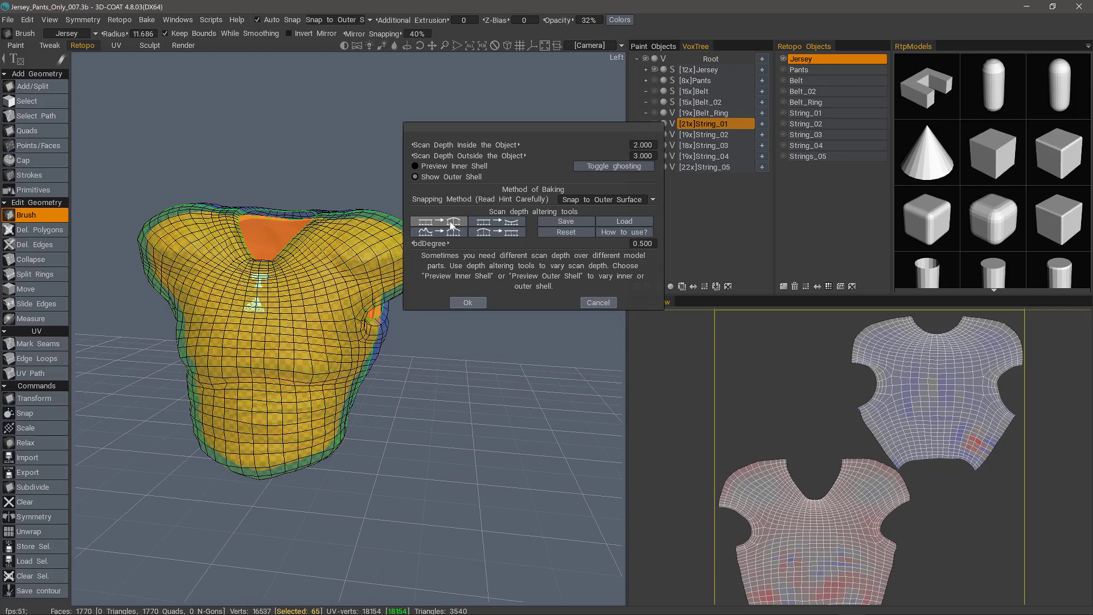
click(450, 225)
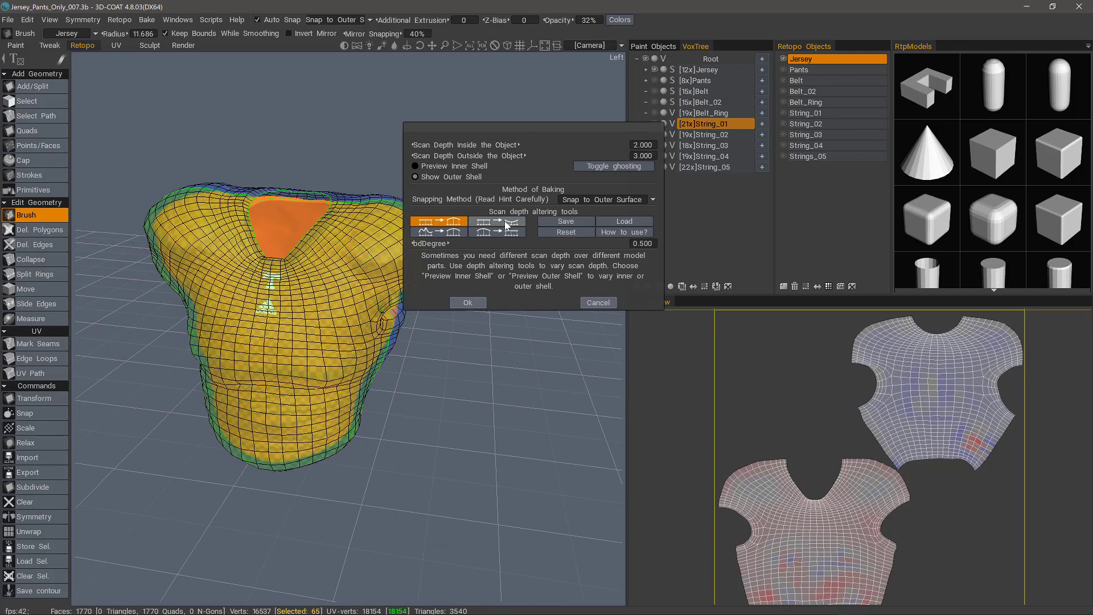
click(436, 176)
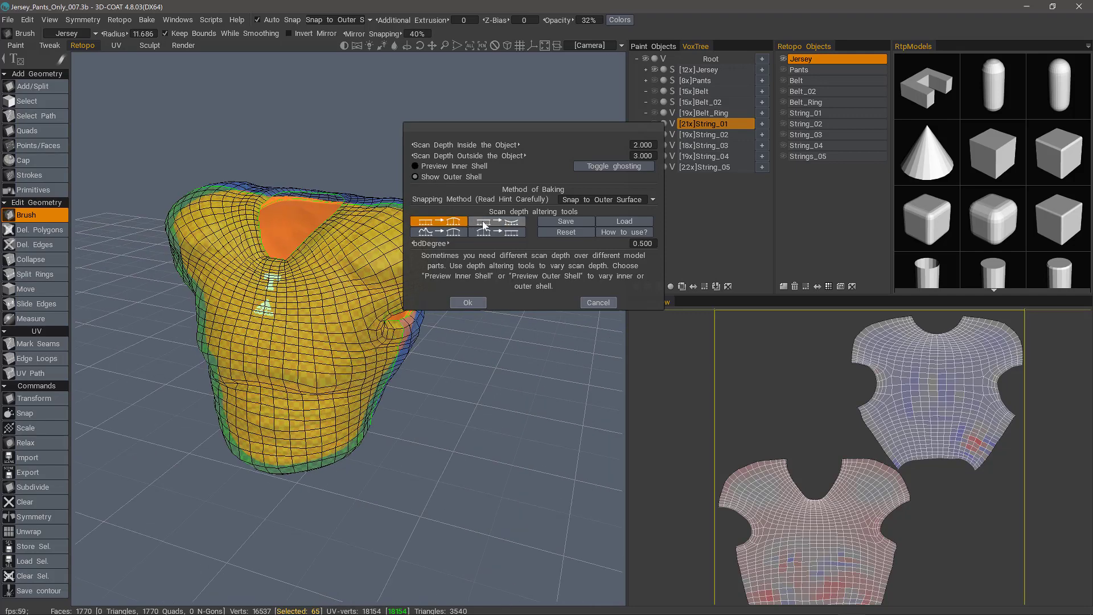
- Try raising the outer shell's scan depth over the jersey's lower front with the first scan depth altering tool
scroll(477, 222, up, 5)
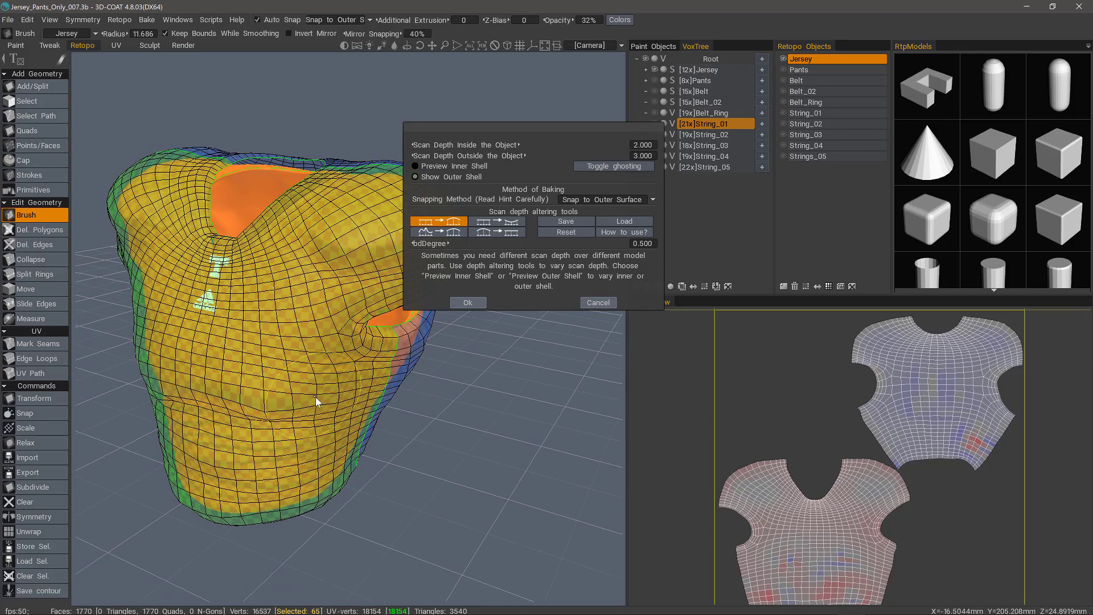
mouse_move(316, 398)
mouse_down()
mouse_move(332, 392)
mouse_move(307, 386)
mouse_up()
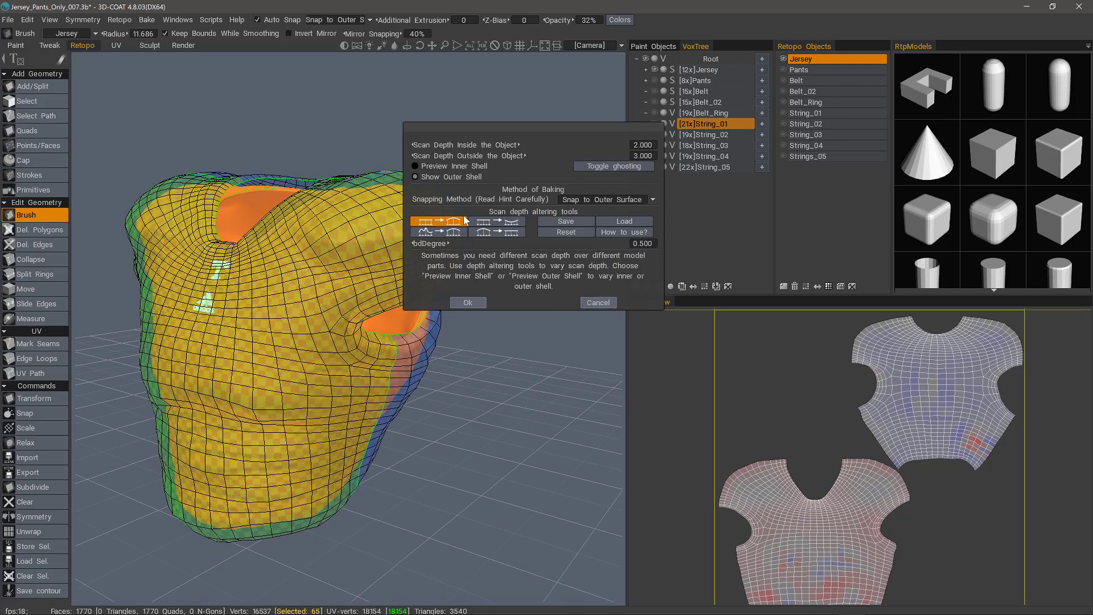
alt+drag(464, 217, 512, 283)
alt+middle_drag(512, 284, 505, 243)
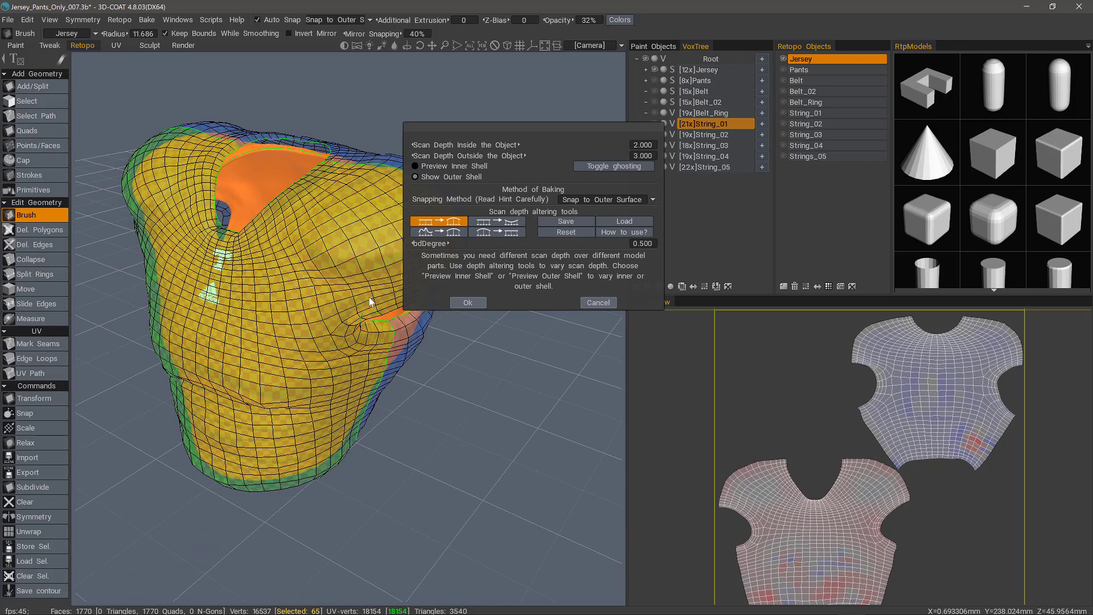
drag(290, 363, 295, 369)
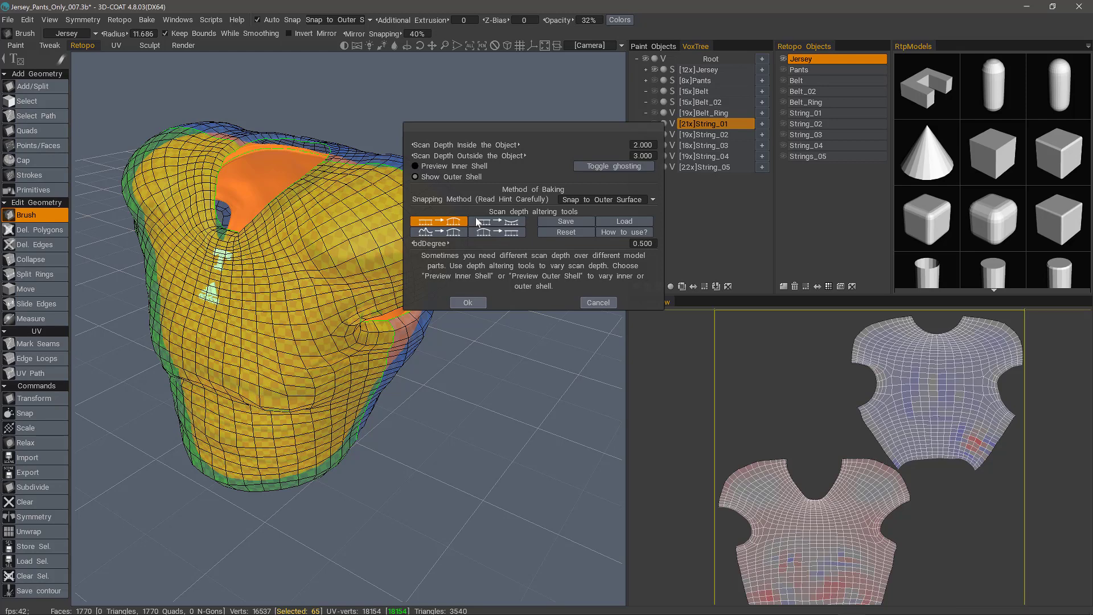
- Restore the default scan depth over the altered area of the outer shell on the jersey's front
click(509, 233)
mouse_move(310, 373)
mouse_down()
mouse_move(304, 389)
mouse_move(295, 349)
mouse_up()
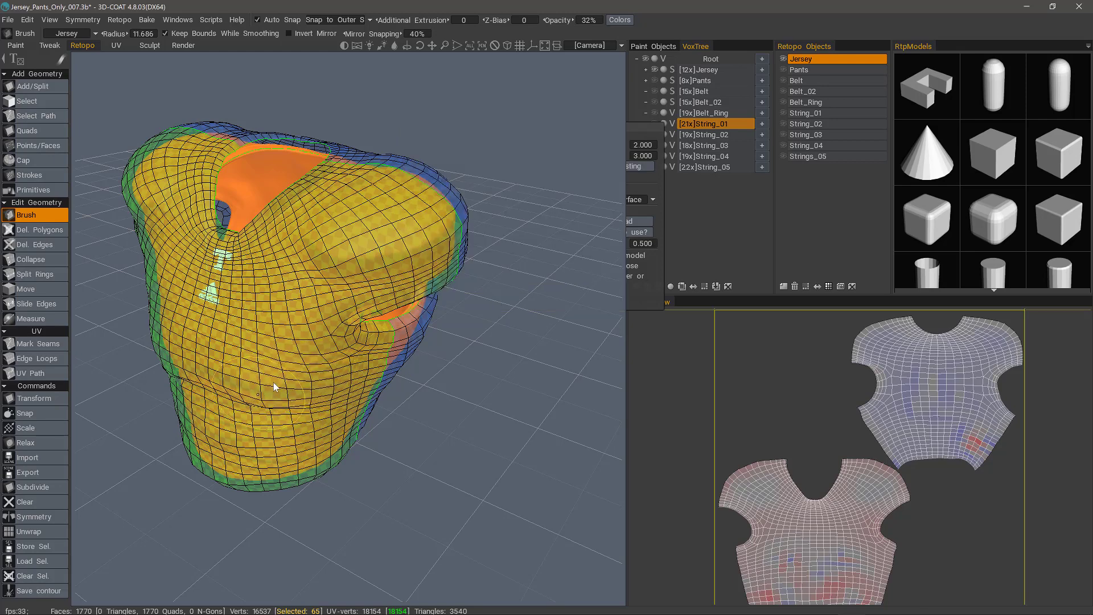
drag(273, 387, 275, 385)
mouse_move(274, 385)
alt+mouse_down()
mouse_move(301, 382)
mouse_move(285, 420)
mouse_move(304, 422)
alt+mouse_up()
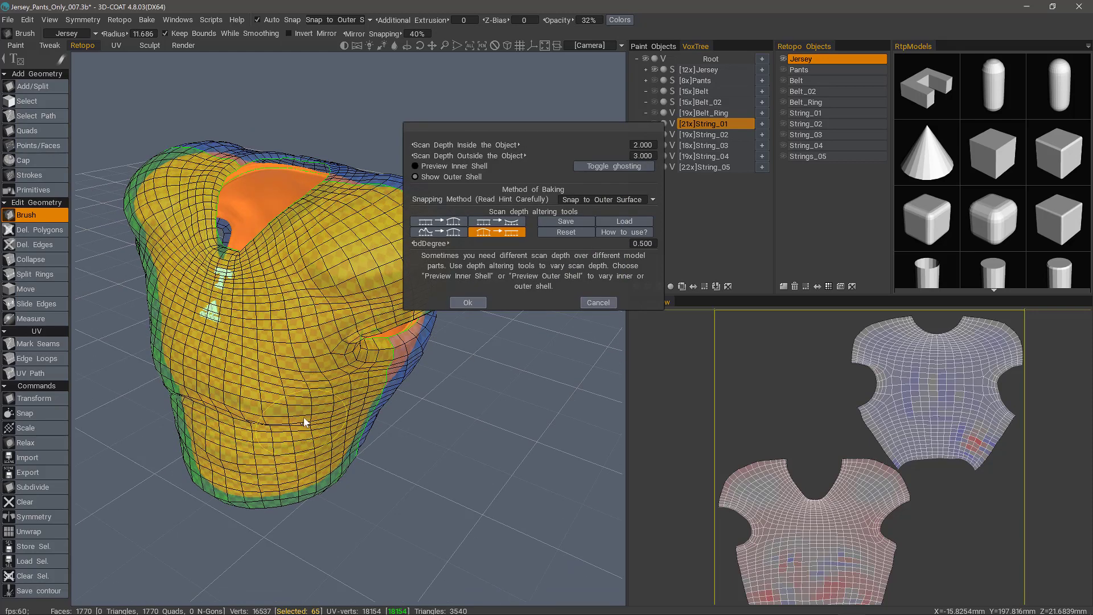
- Choose the smoothing tool for scan depth and inspect the outer shell around the jersey
click(438, 232)
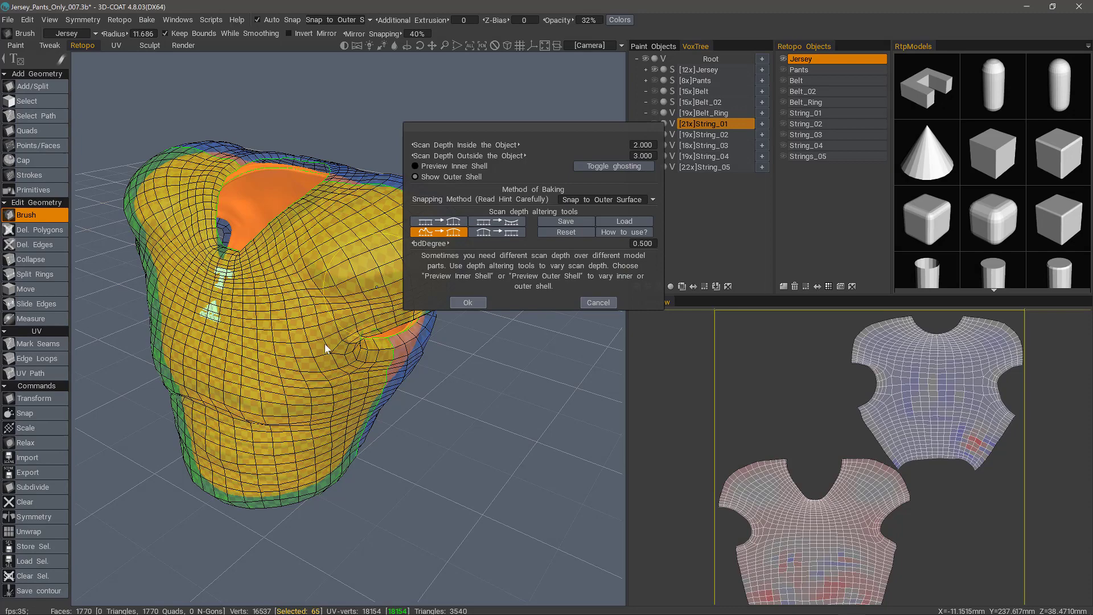
alt+drag(325, 349, 320, 414)
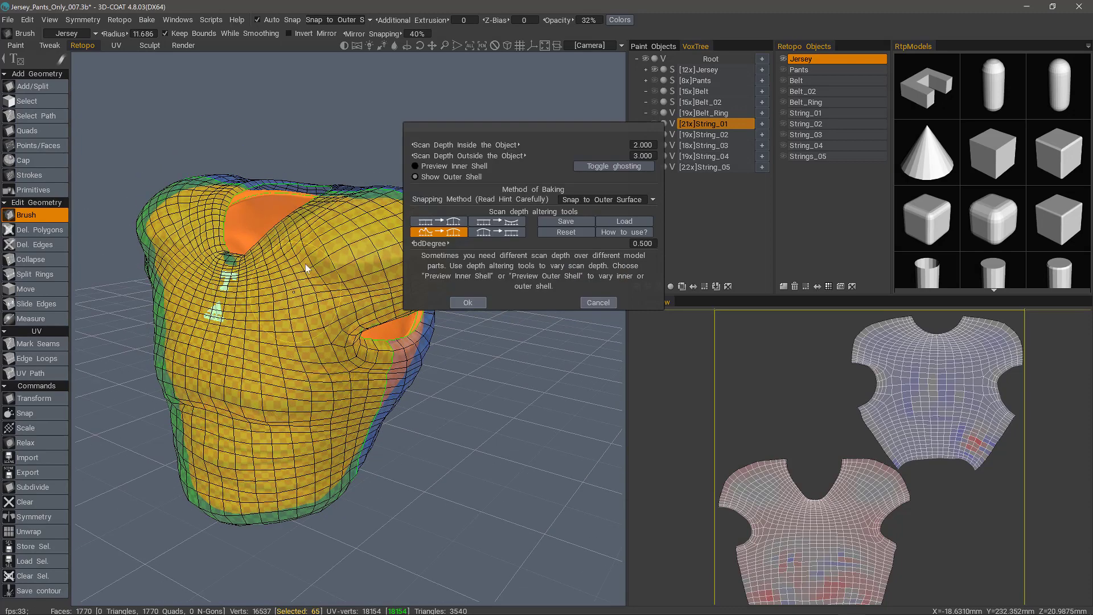
click(451, 233)
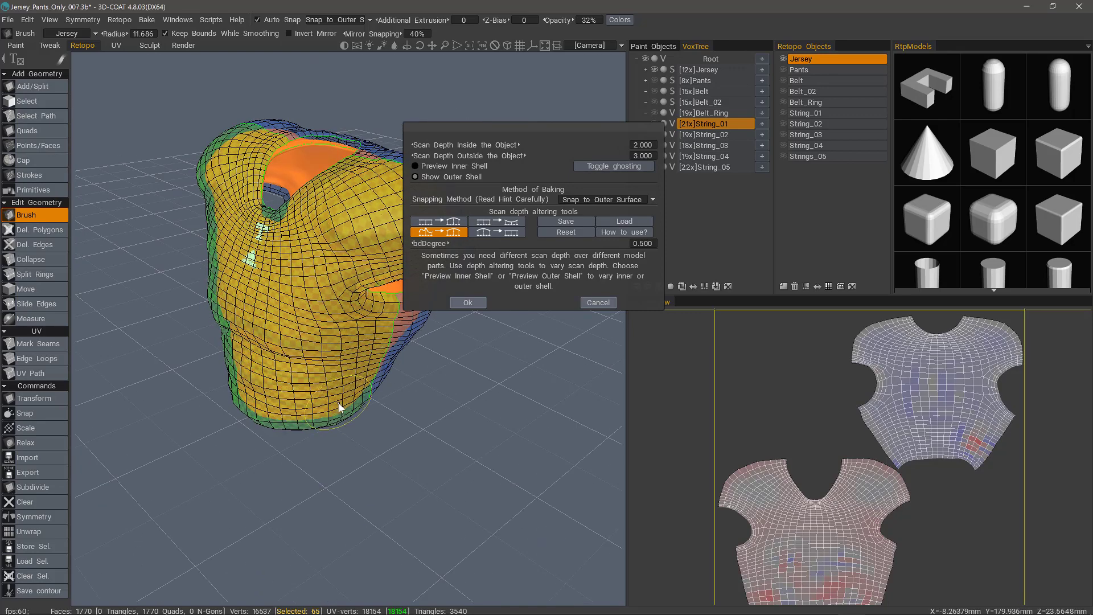
- Preview the inner shell, try pushing and pulling a patch on the jersey's front, and restore its scan depth
click(424, 174)
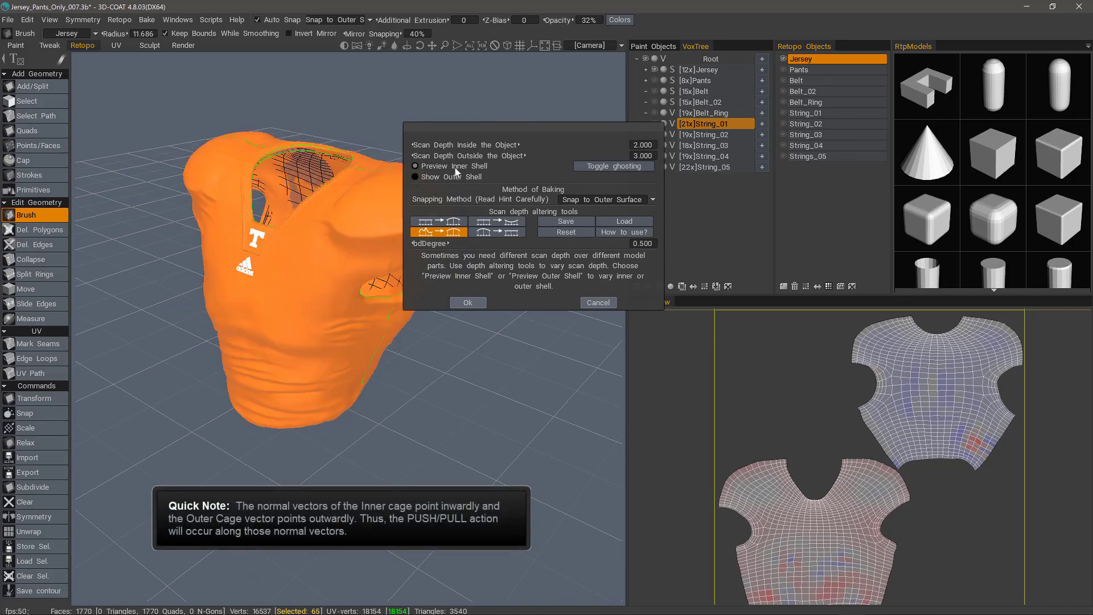
alt+drag(307, 256, 342, 336)
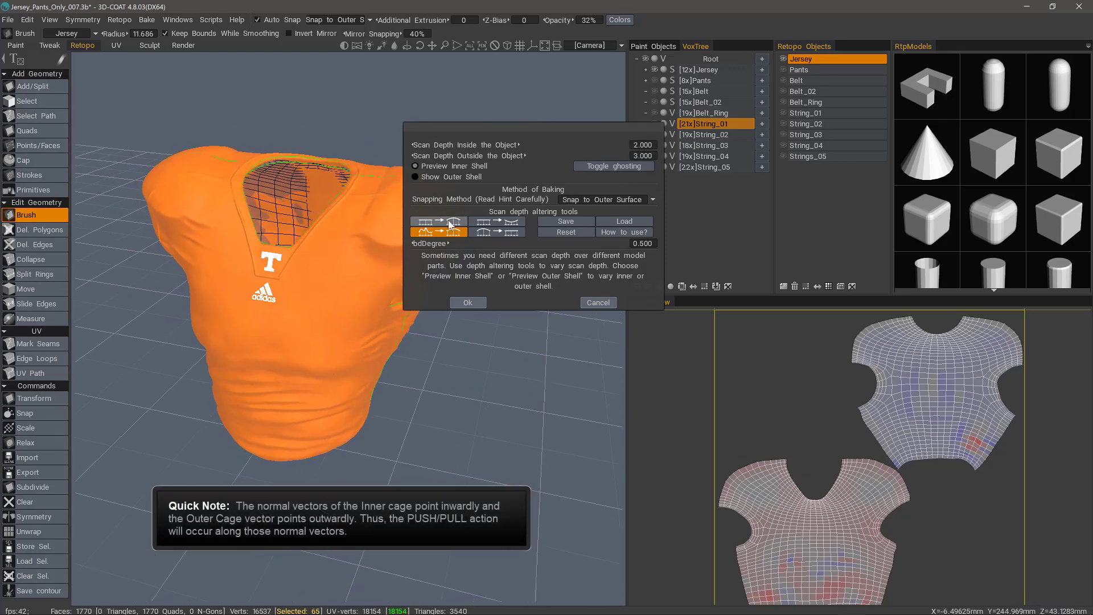
click(450, 224)
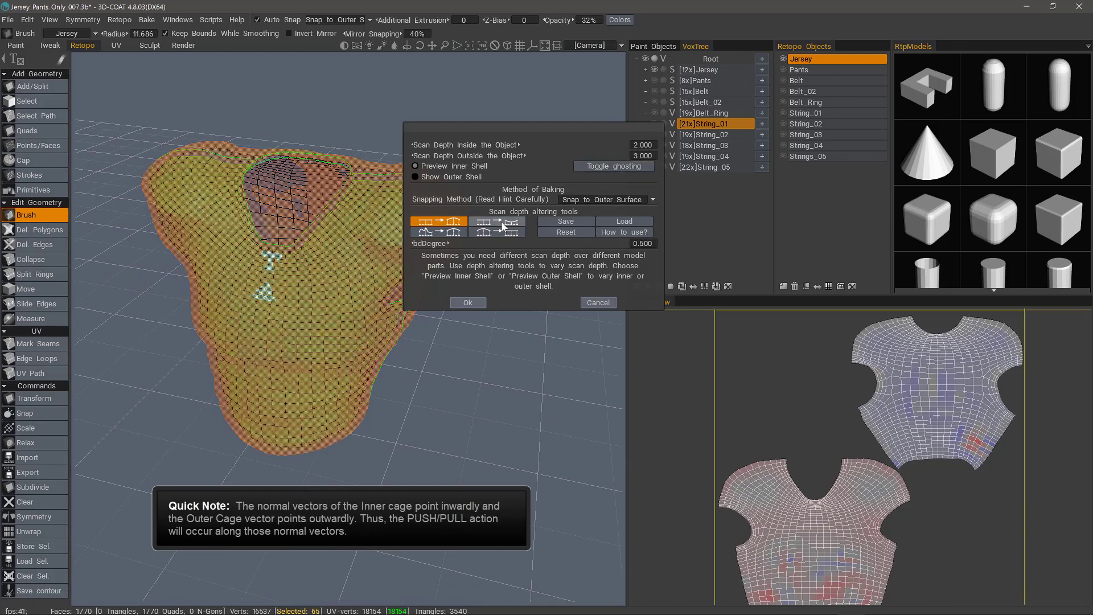
click(504, 227)
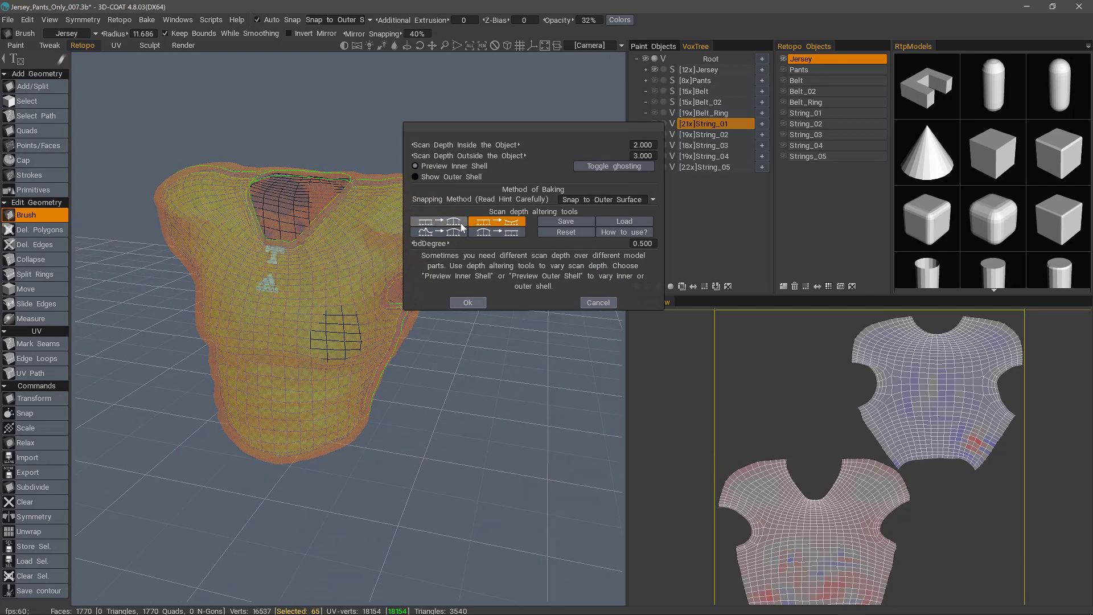
click(462, 223)
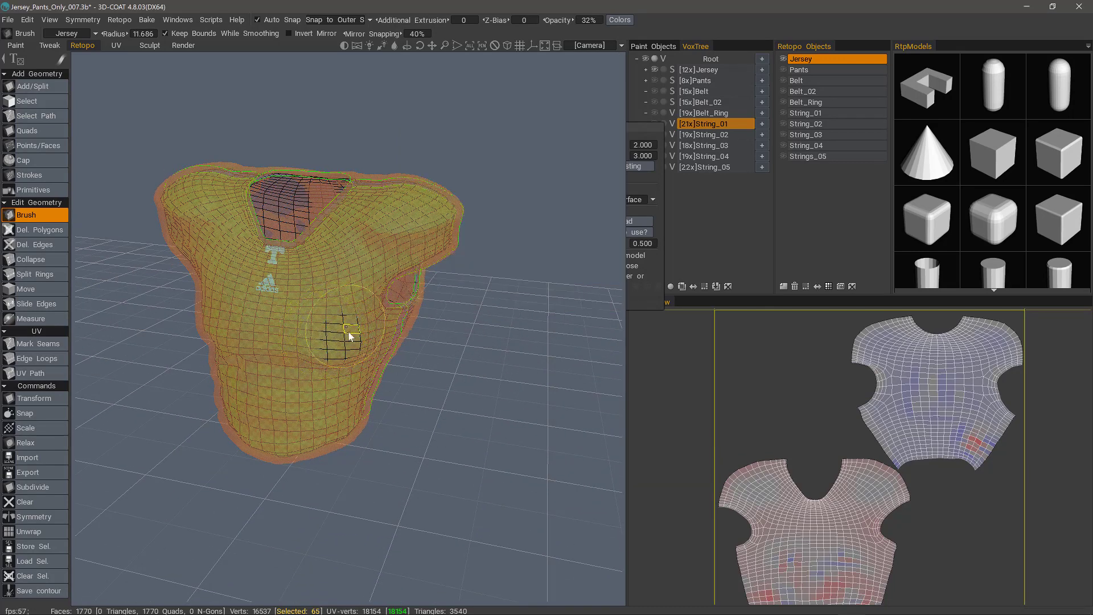
mouse_move(336, 357)
mouse_down()
mouse_move(340, 329)
mouse_move(320, 364)
mouse_up()
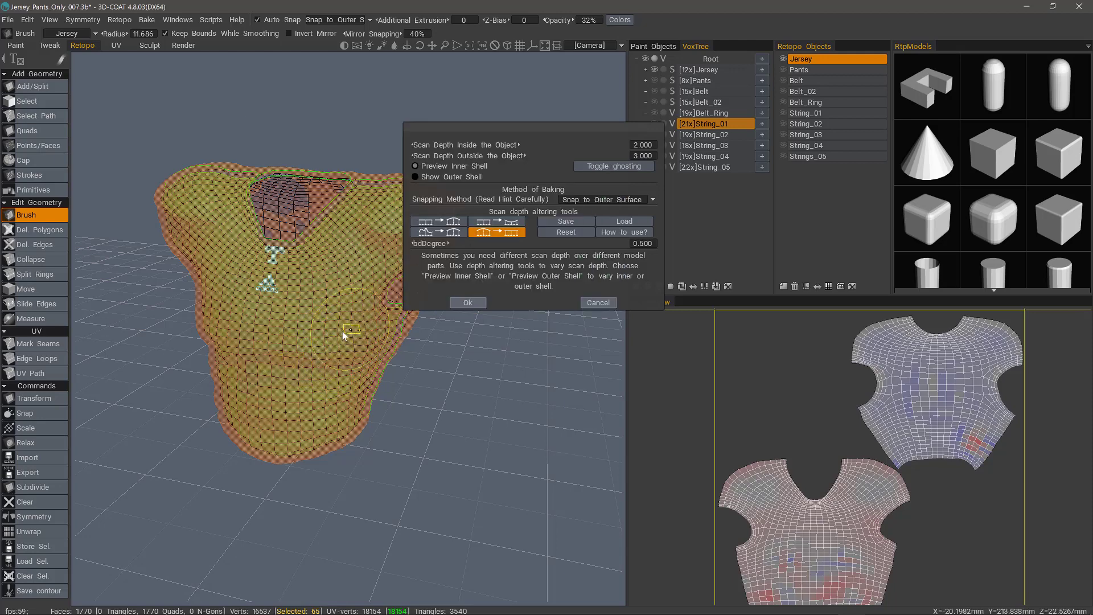
mouse_move(360, 358)
mouse_down()
mouse_move(312, 334)
mouse_move(300, 353)
mouse_move(341, 342)
mouse_up()
- Accept the scan depth settings and continue without baking local occlusion
click(467, 303)
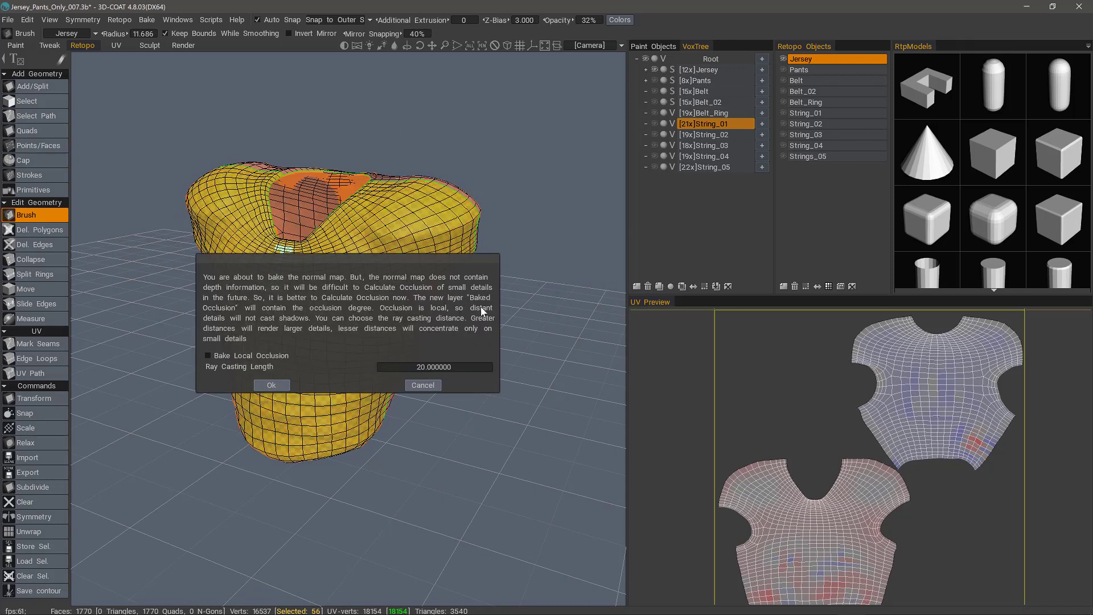
click(271, 386)
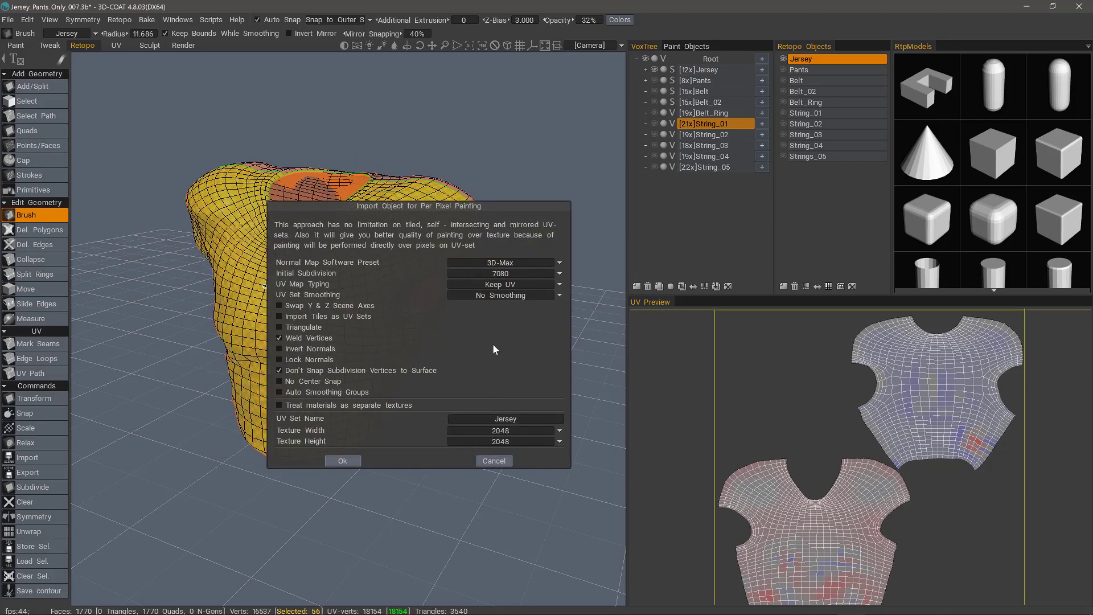
- Set the texture width to 2048 and the normal map software preset to 3D-Max for the Jersey UV set
click(505, 432)
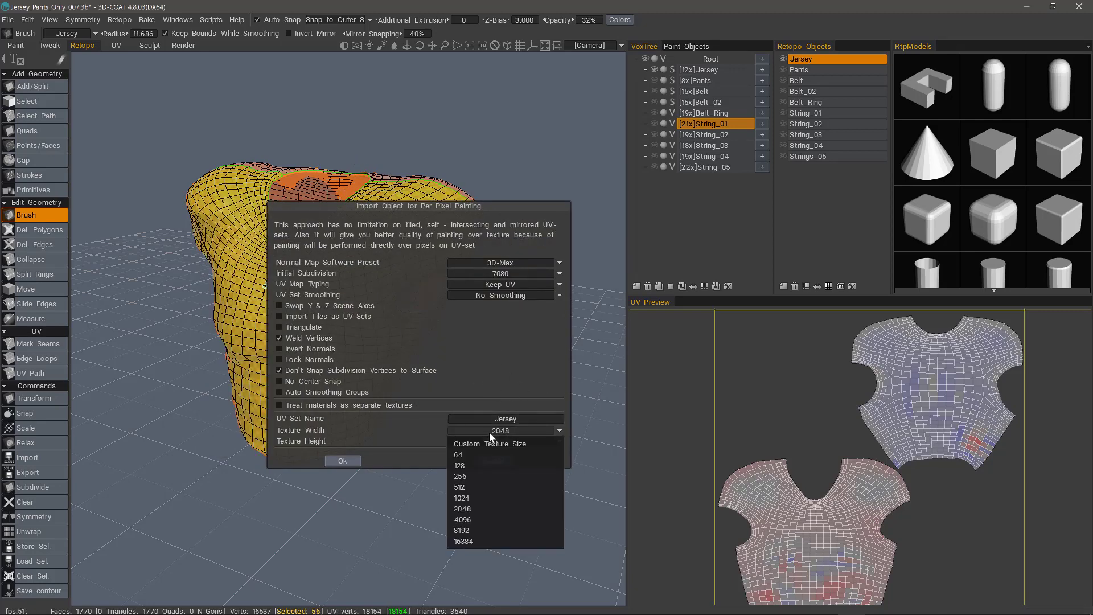
click(472, 511)
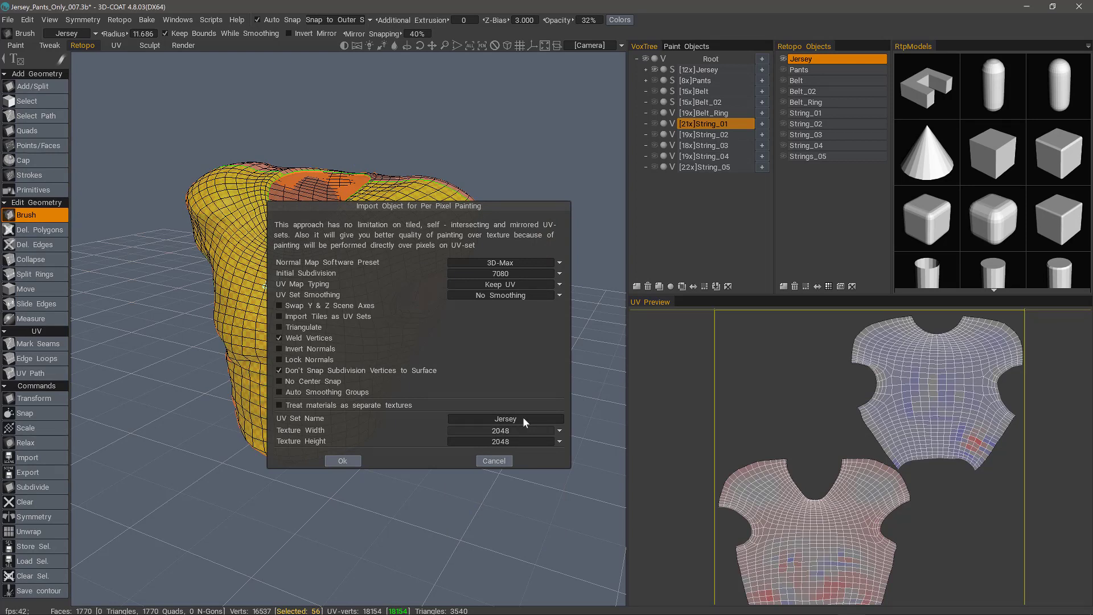
click(512, 263)
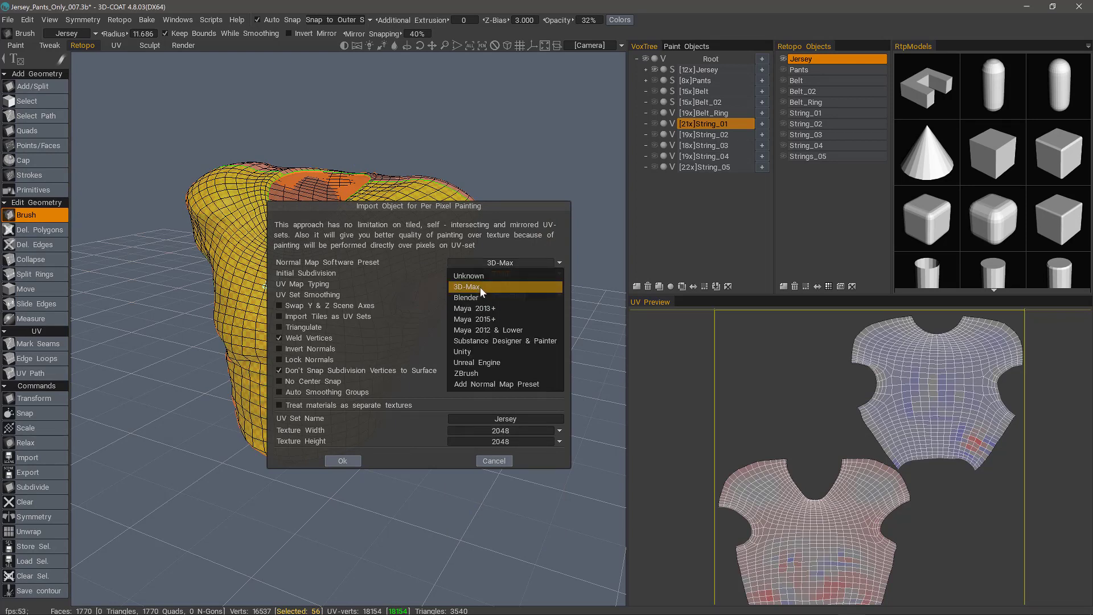
click(519, 286)
click(500, 275)
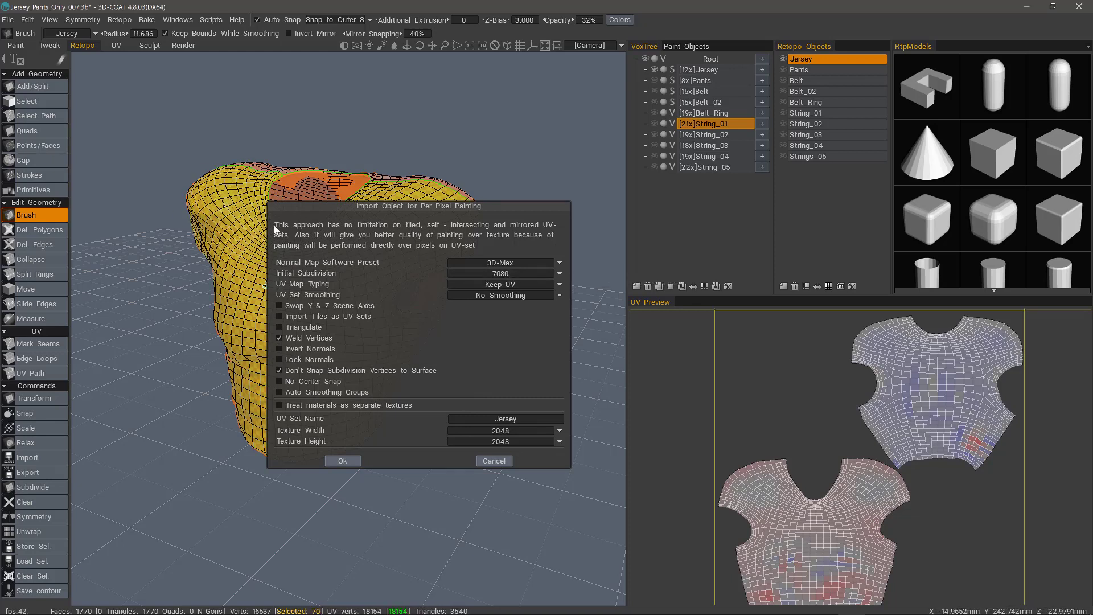
- Keep the existing UVs and run the jersey bake for per-pixel painting
click(521, 284)
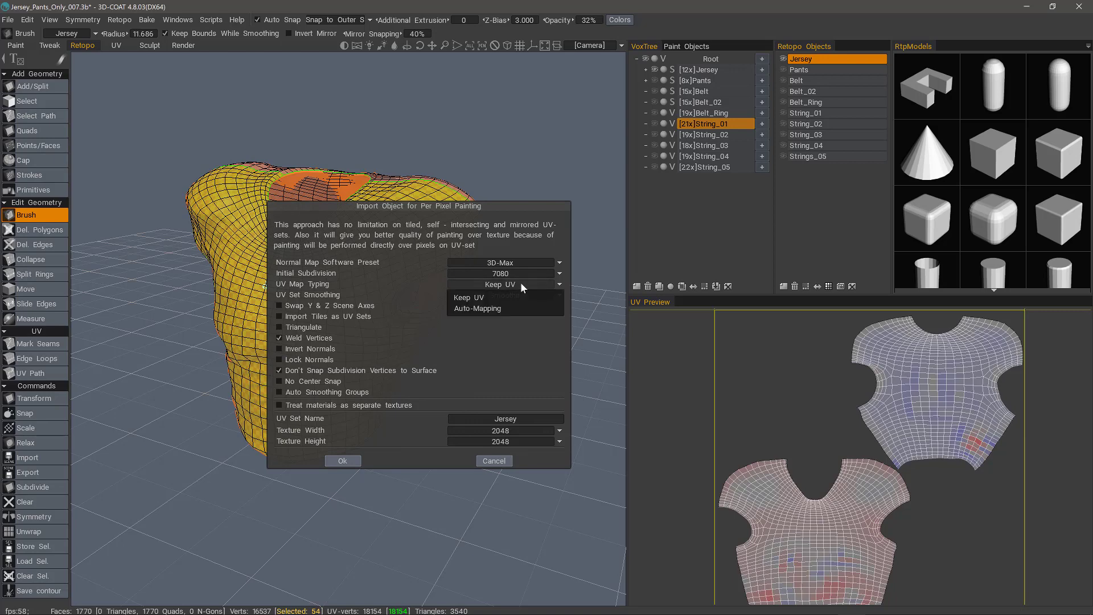
click(483, 309)
click(341, 462)
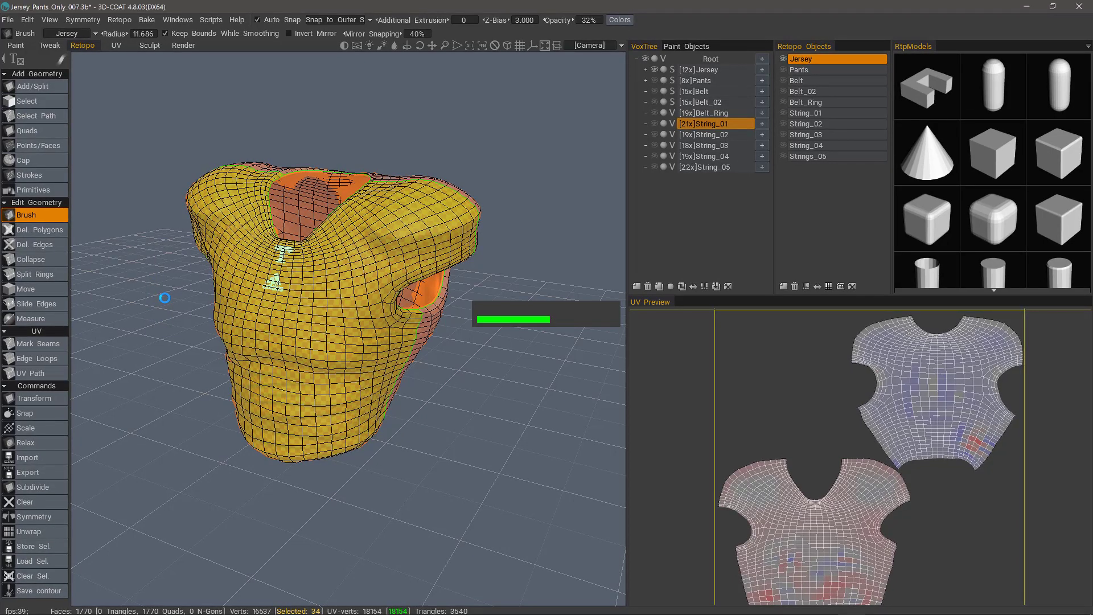
- Compare the baked jersey with the sculpt in the Paint room by showing voxels and hiding them again
click(23, 45)
click(50, 19)
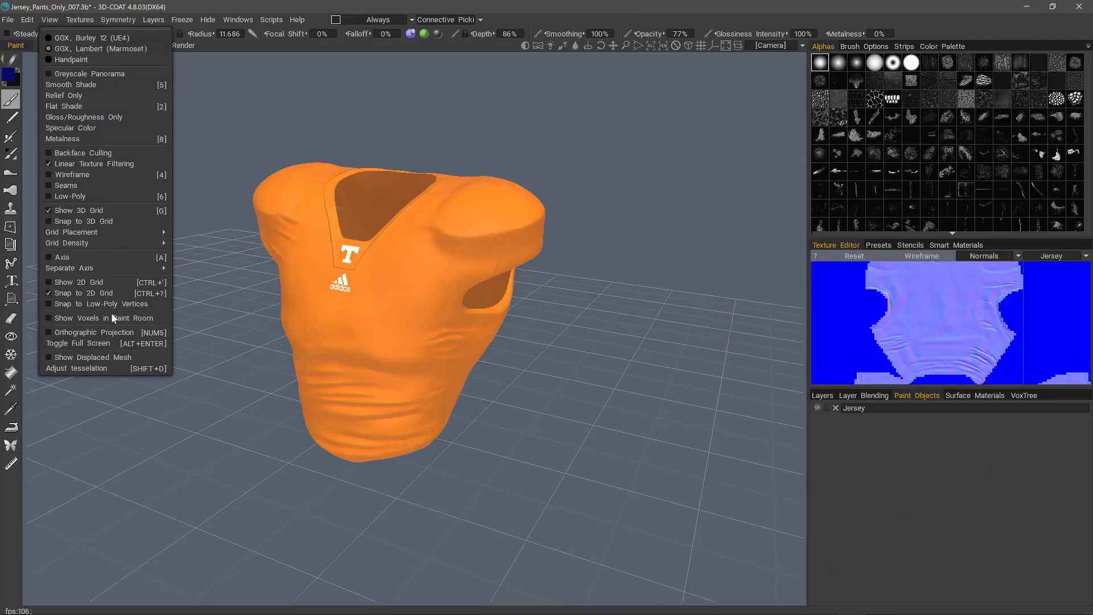
click(64, 319)
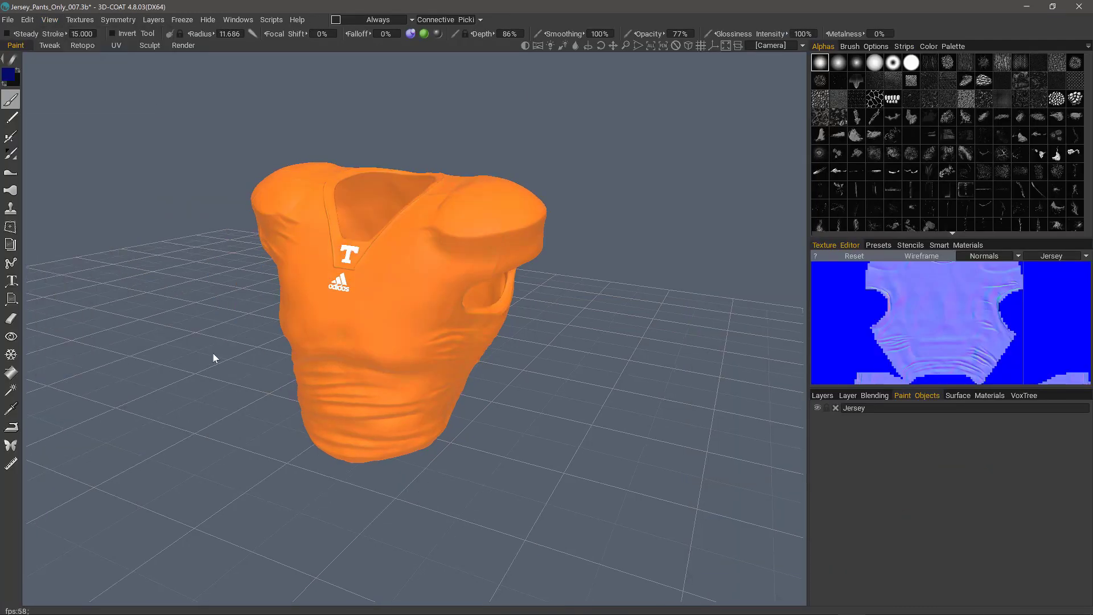
mouse_move(213, 353)
mouse_down()
mouse_move(425, 283)
mouse_move(291, 267)
mouse_up()
click(49, 20)
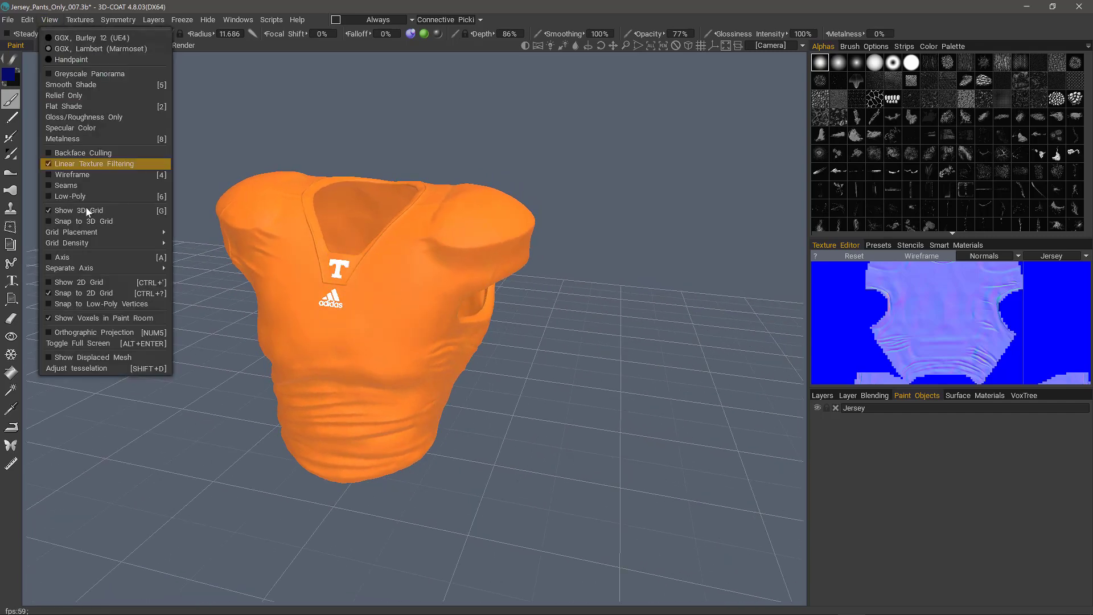
click(64, 318)
mouse_move(207, 398)
mouse_down()
mouse_move(228, 383)
mouse_move(336, 378)
mouse_move(393, 310)
mouse_move(351, 432)
mouse_move(237, 395)
mouse_move(294, 557)
mouse_move(349, 459)
mouse_move(666, 364)
mouse_up()
- Switch the texture preview from Normals to Color and inspect the baked jersey
click(993, 256)
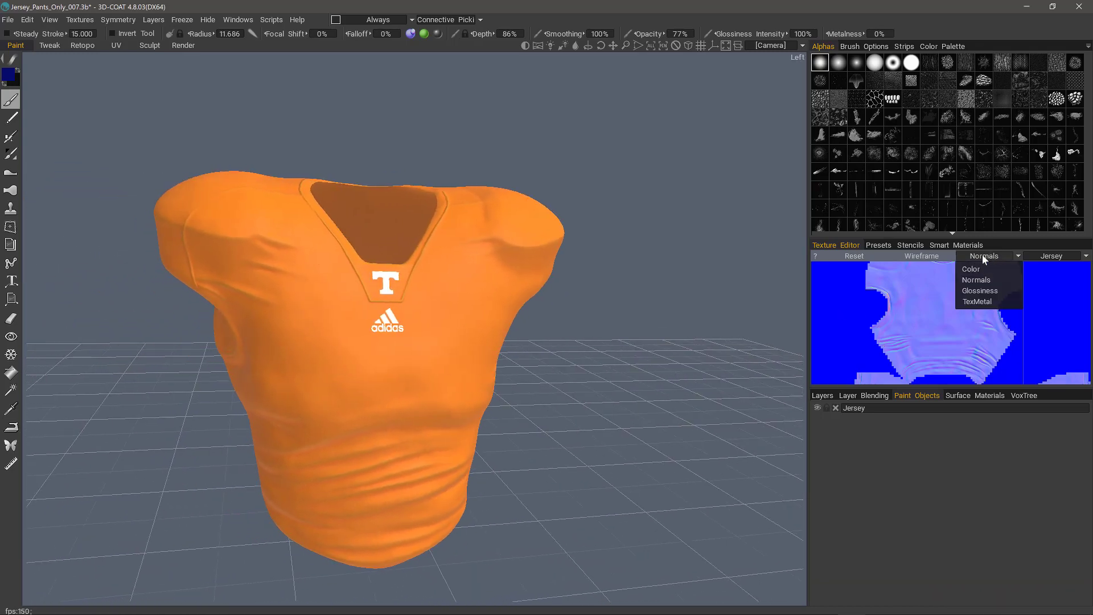
click(980, 273)
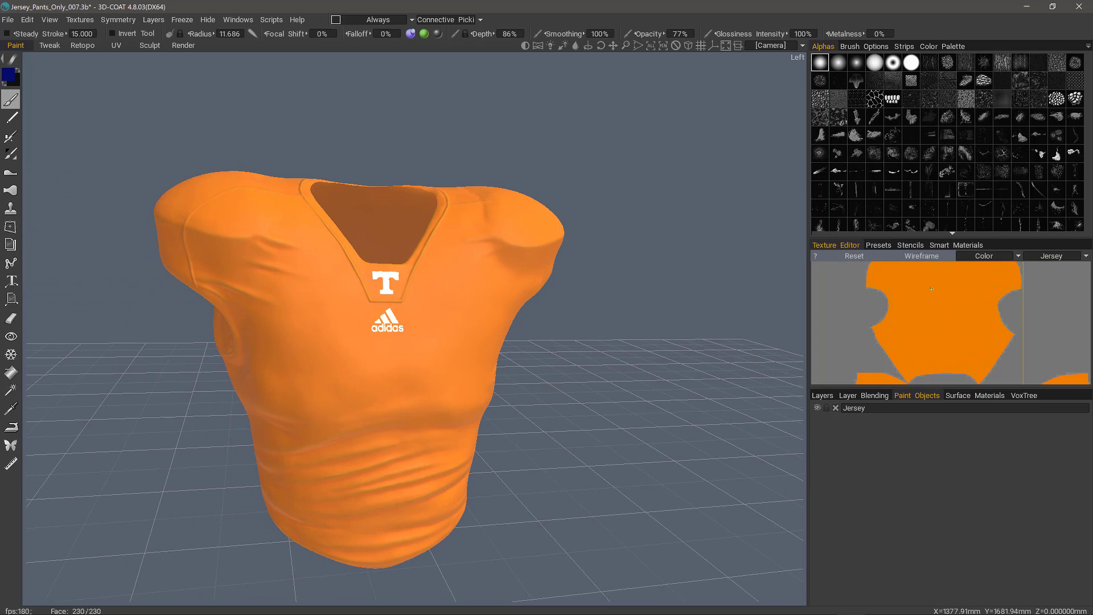
right_drag(683, 319, 604, 340)
drag(604, 340, 616, 427)
- Inspect the jersey's Glossiness map and switch the texture preview back to Color
click(987, 253)
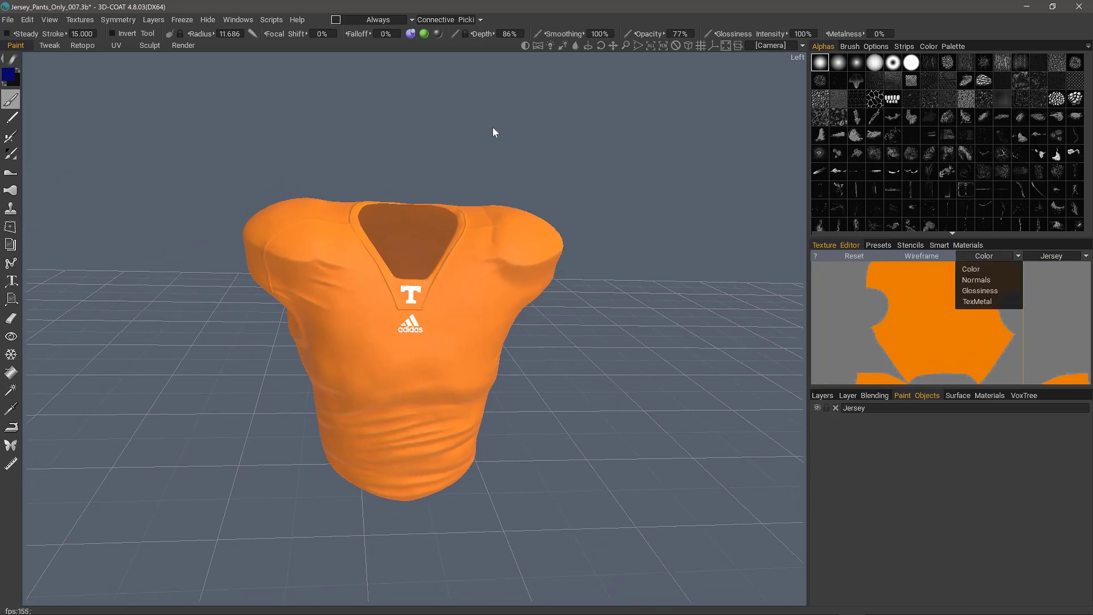
click(980, 291)
drag(564, 356, 593, 368)
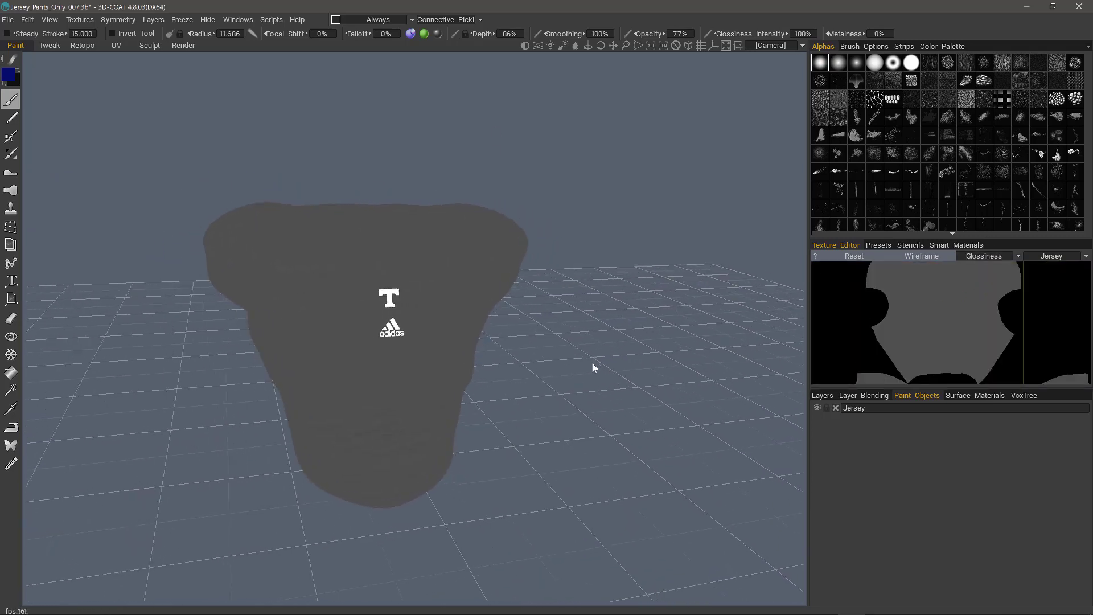
click(991, 255)
click(971, 274)
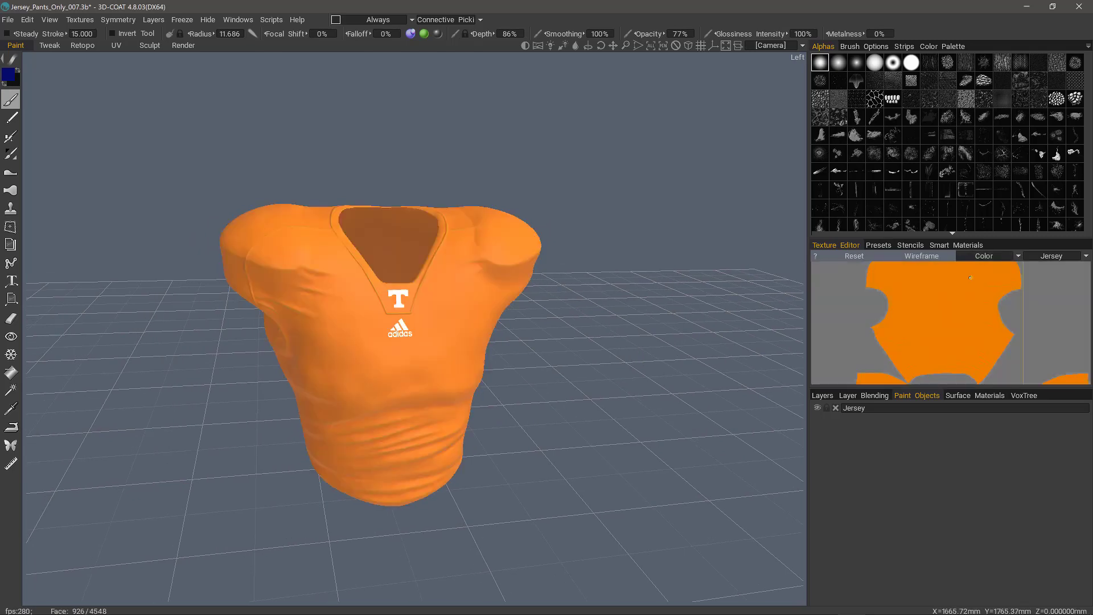
drag(596, 371, 827, 395)
- Hide the Jersey retopo object in the Retopo room and show all hidden sculpt volumes
click(83, 46)
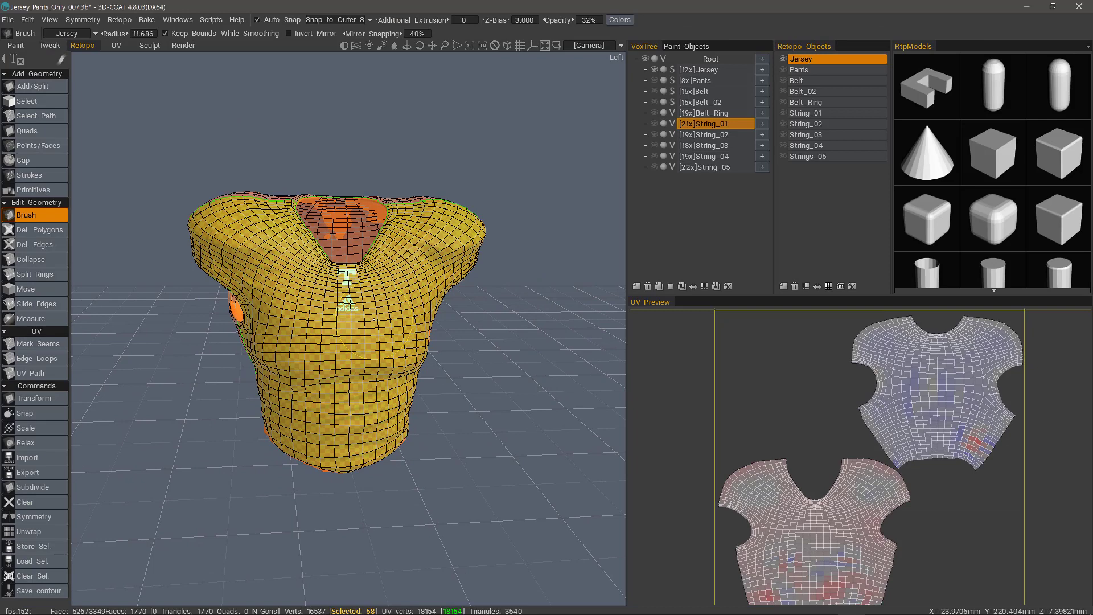
click(783, 58)
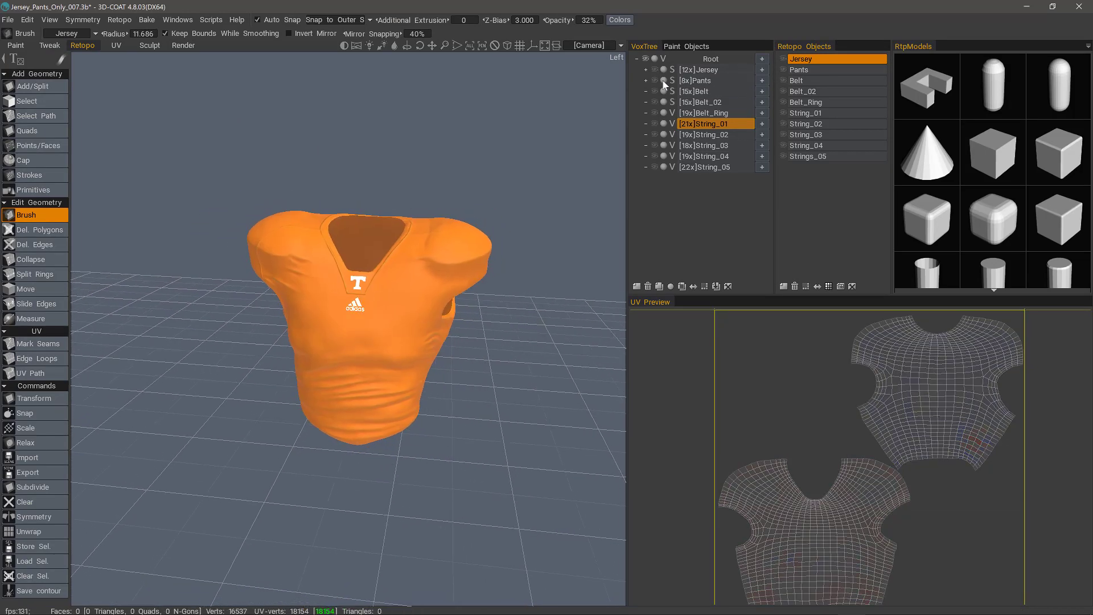
right_click(701, 81)
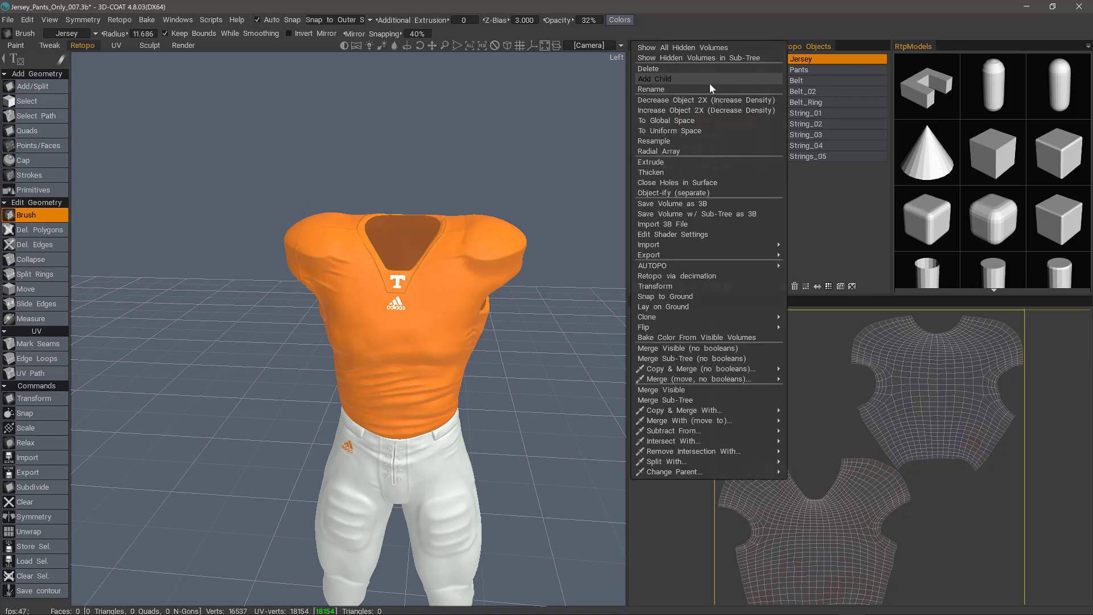
click(684, 49)
click(654, 70)
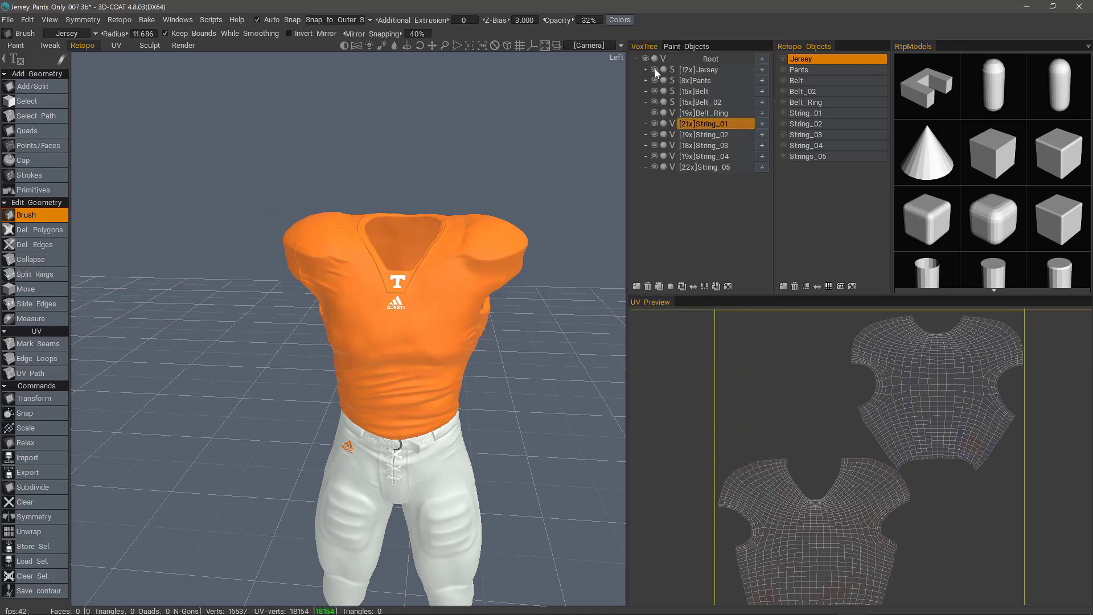
- Show every retopo object except Jersey: Pants, Belt, Belt_02, Belt_Ring and all five strings
click(786, 70)
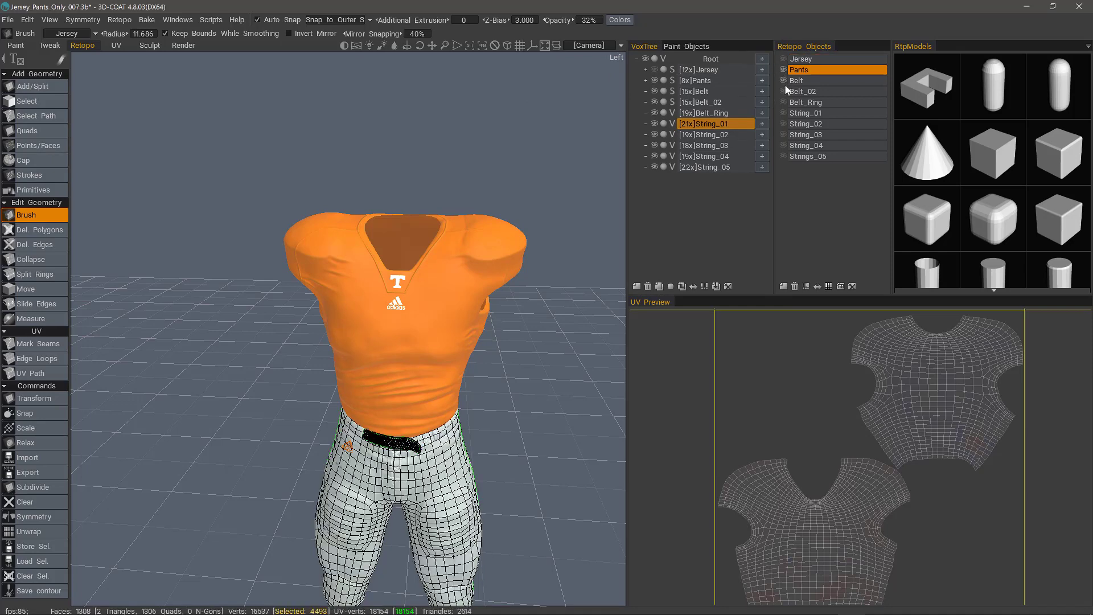
click(783, 113)
click(783, 124)
click(784, 135)
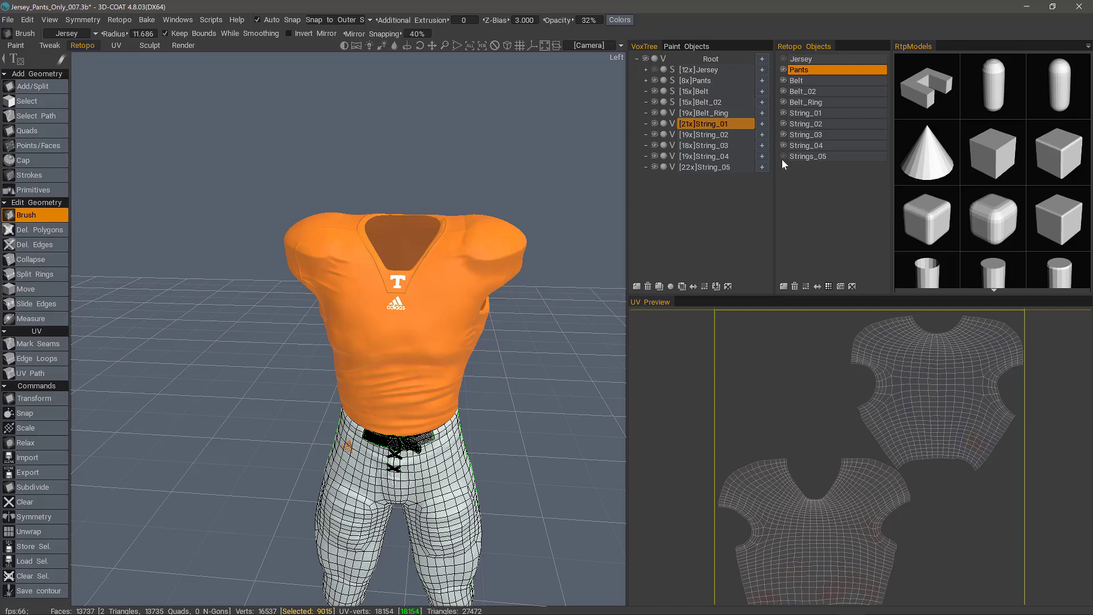
click(783, 156)
scroll(575, 206, down, 5)
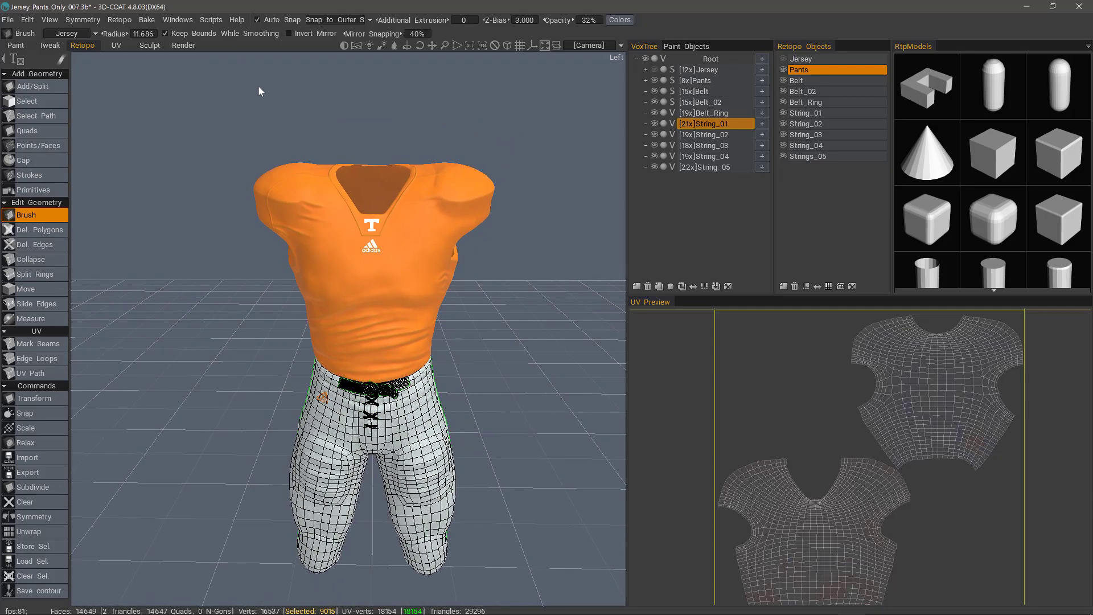
- Hide the Jersey paint object and return to the list of sculpt volumes
click(685, 47)
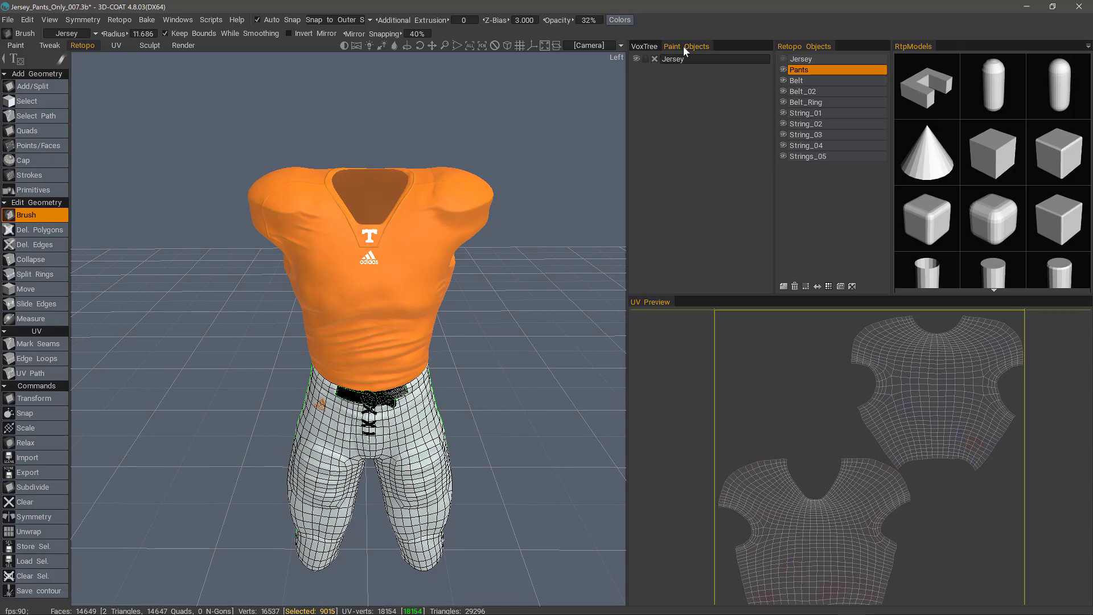
click(637, 59)
click(646, 46)
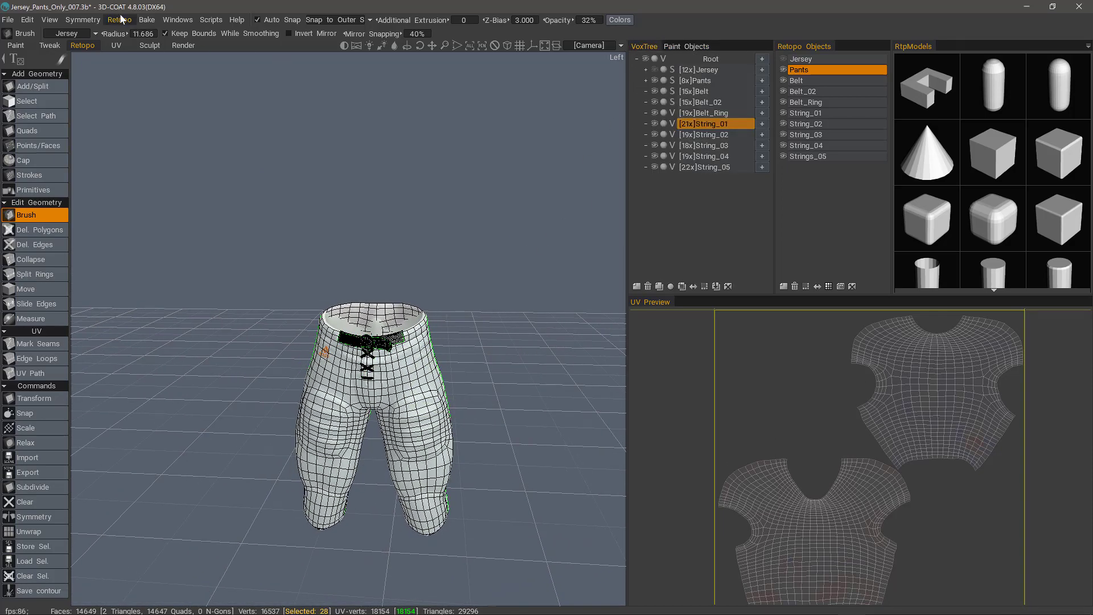
- Enable Name Correspondence for Baking and check which retopo objects correspond to a sculpt object
click(145, 20)
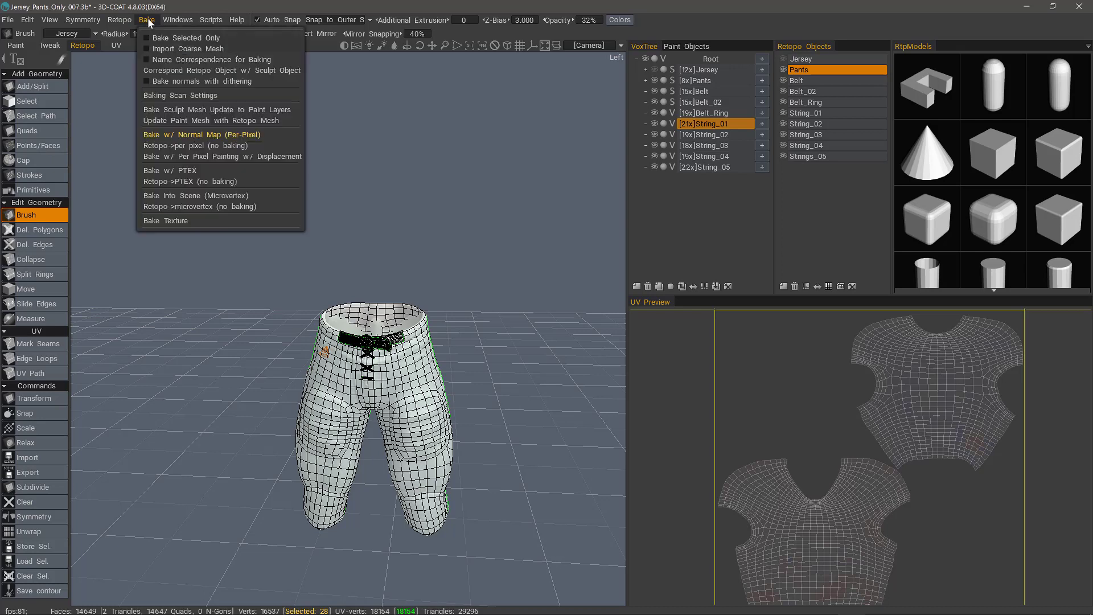
click(162, 60)
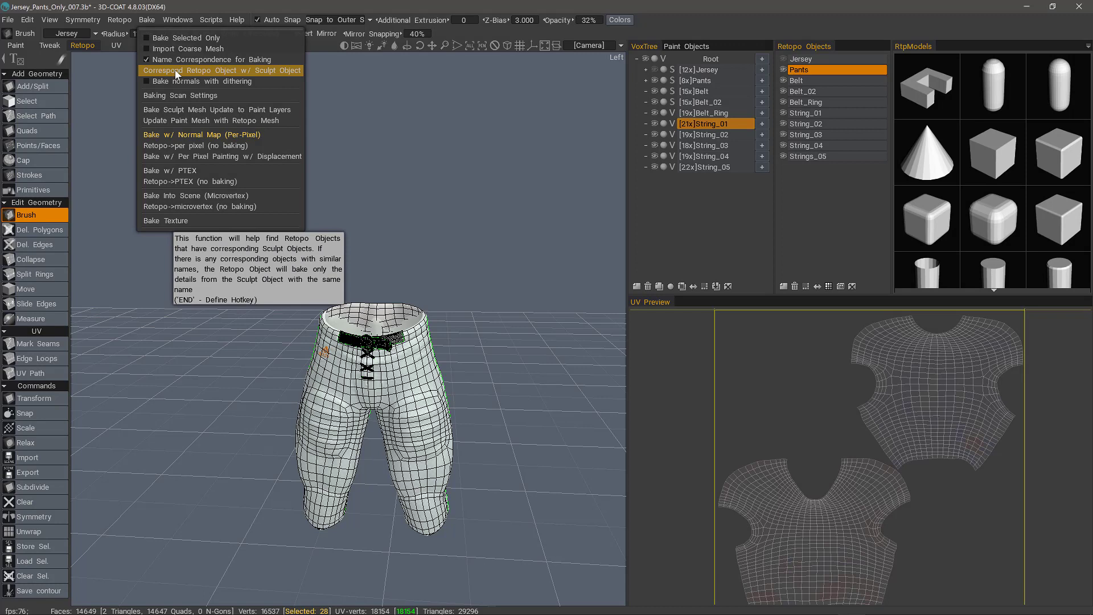
click(175, 69)
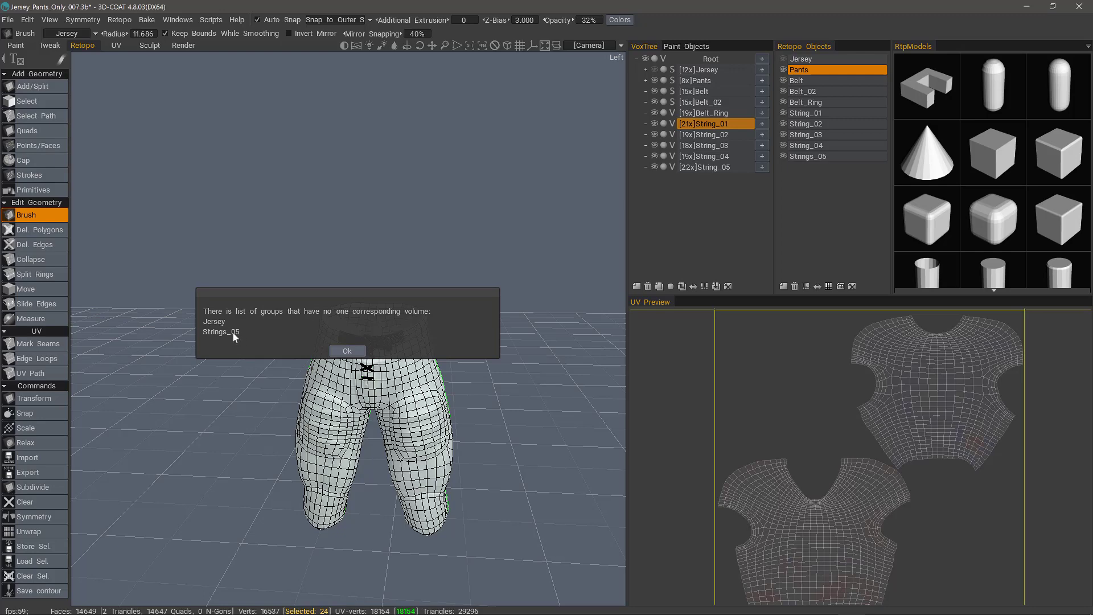
click(341, 351)
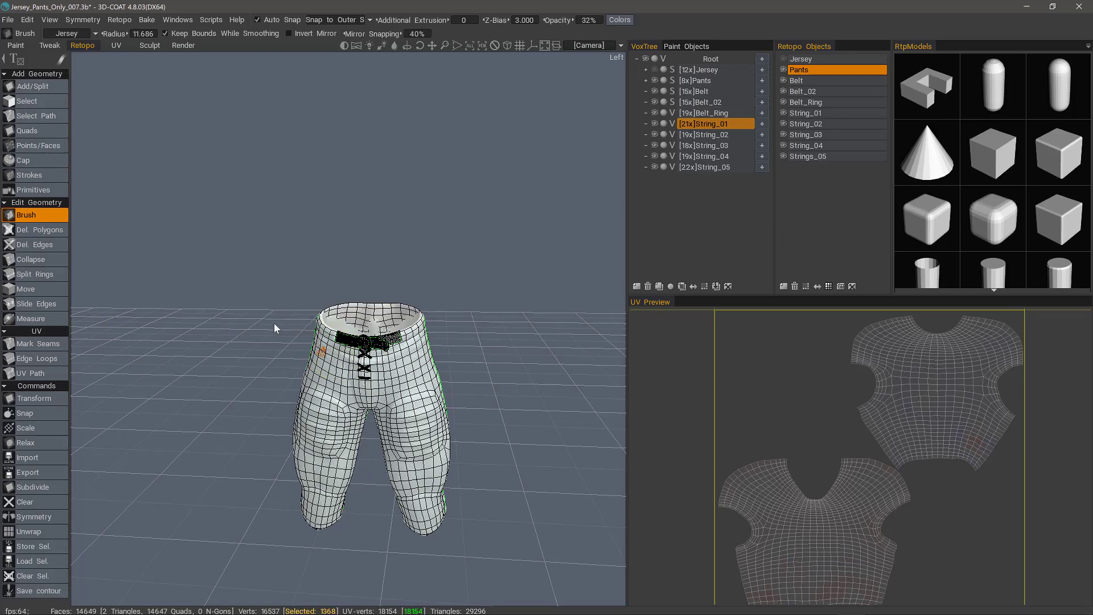
- Rename the retopo object Strings_05 as String_05 to match its sculpt volume
click(820, 157)
double_click(812, 156)
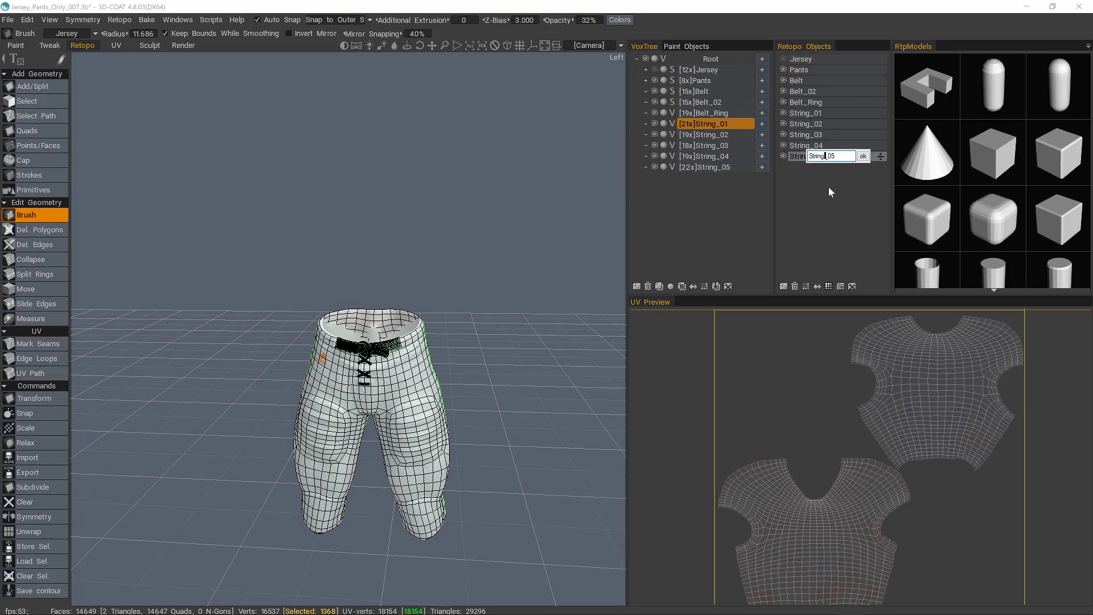
text(String_05)
click(863, 156)
- Recheck the name correspondence between the retopo objects and the sculpt objects
click(147, 20)
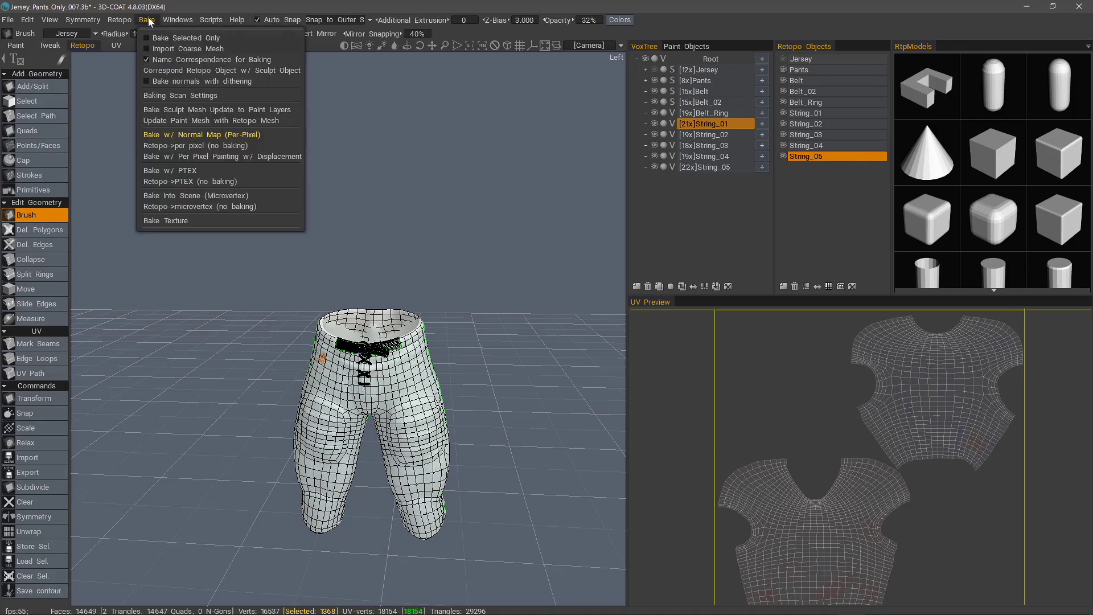
click(204, 70)
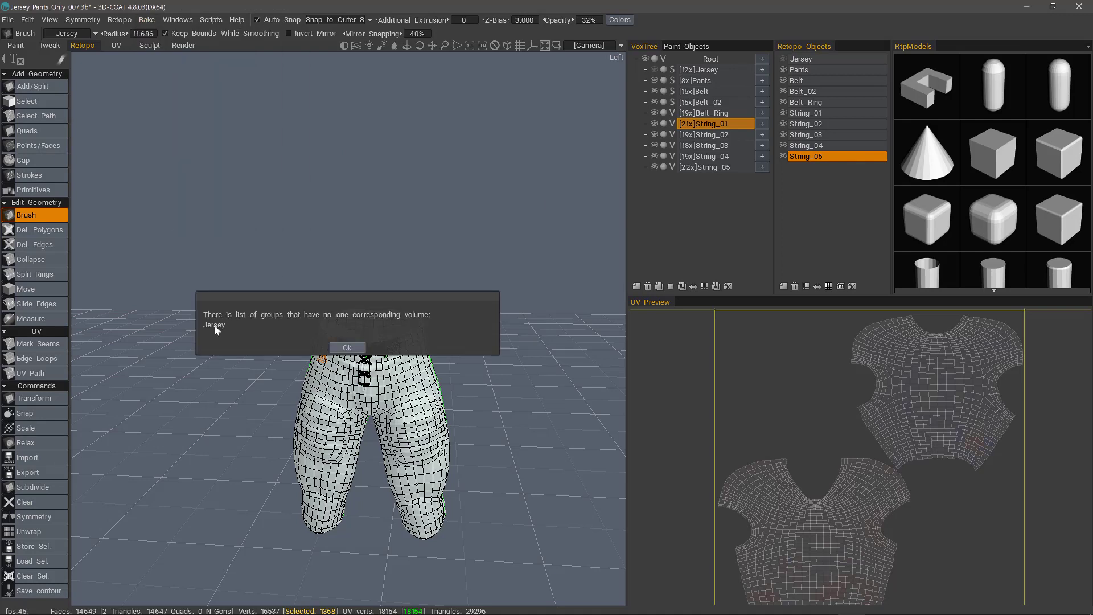
click(347, 347)
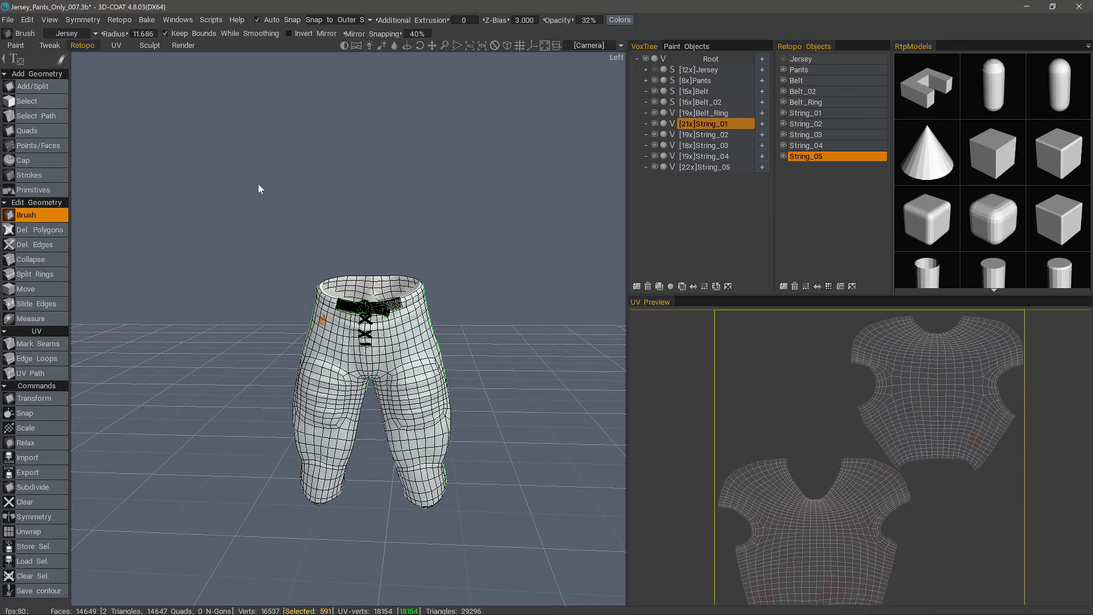
click(147, 20)
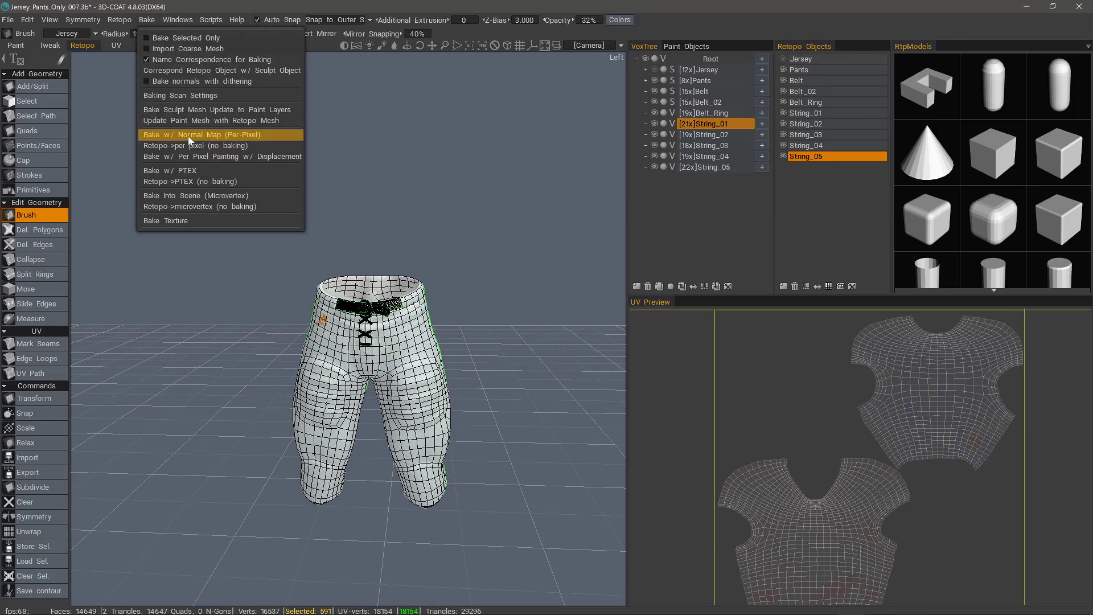
click(193, 136)
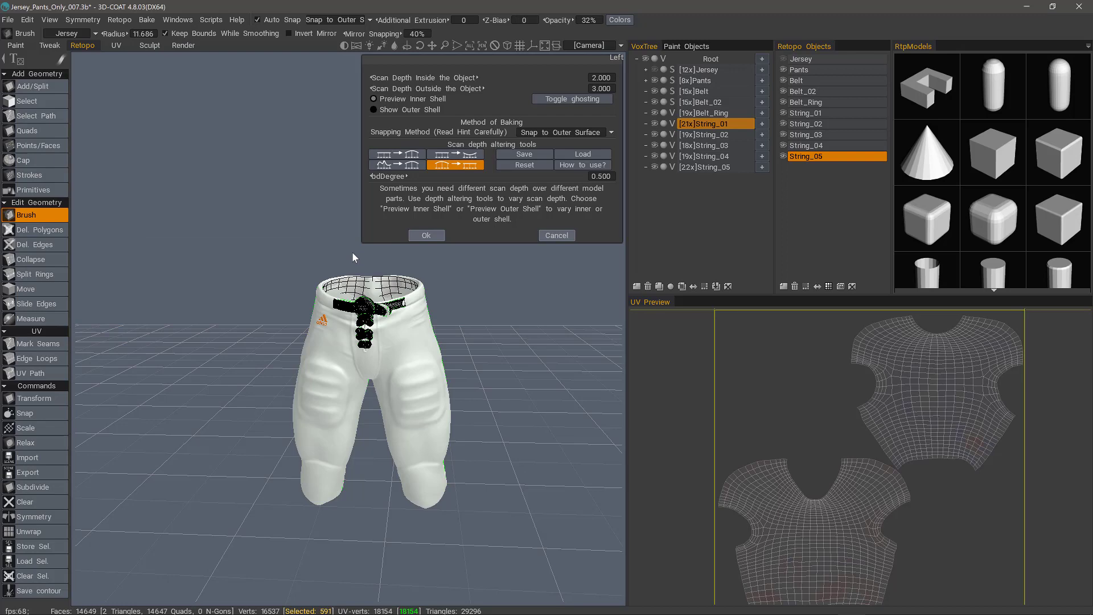
scroll(470, 248, up, 6)
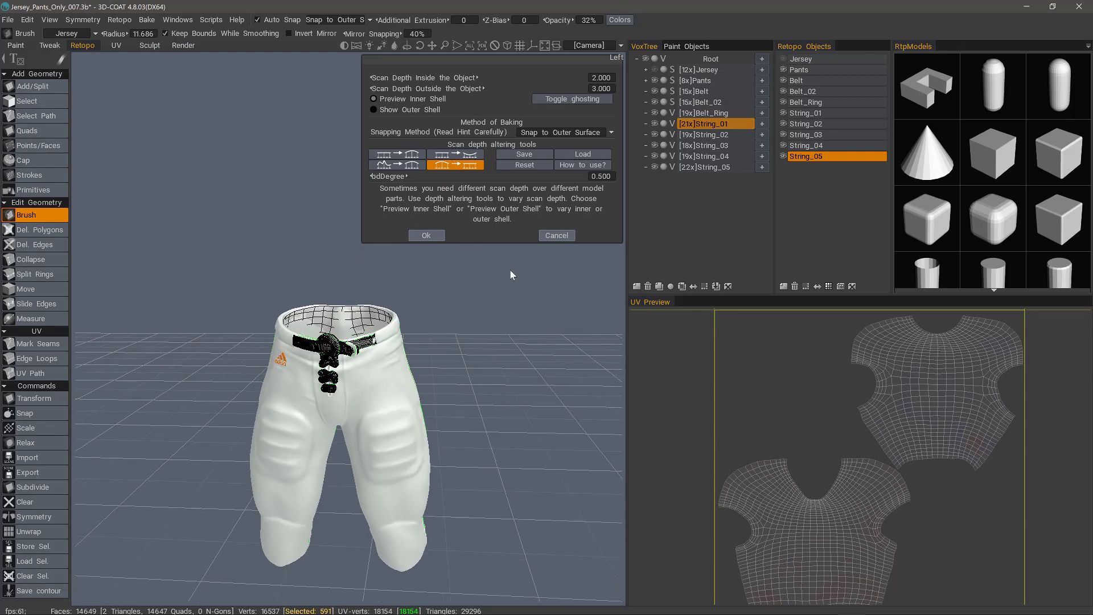
scroll(310, 295, up, 4)
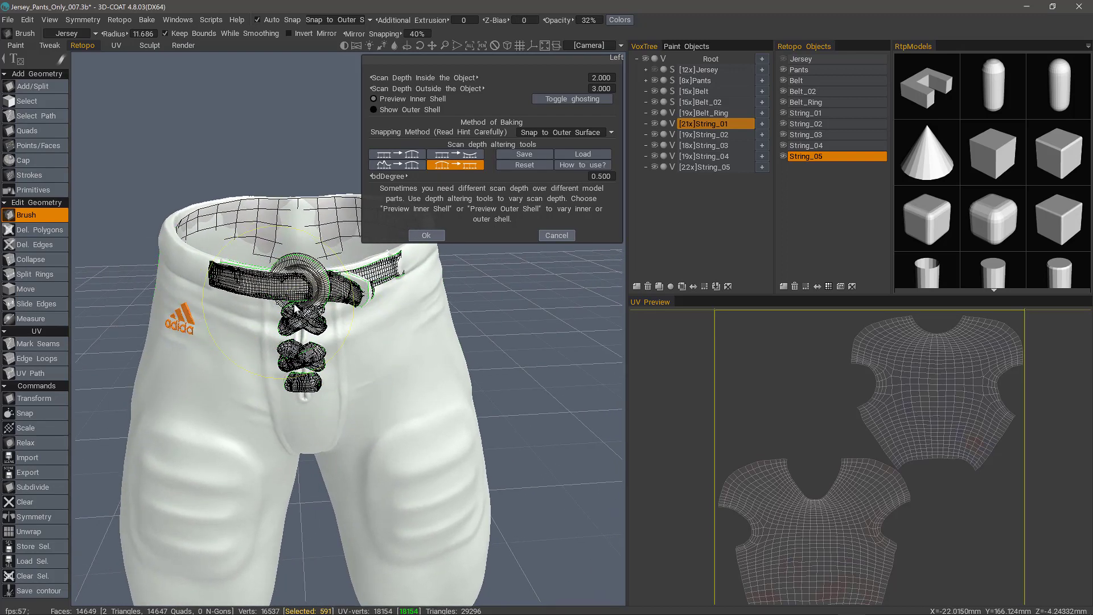
scroll(293, 317, up, 2)
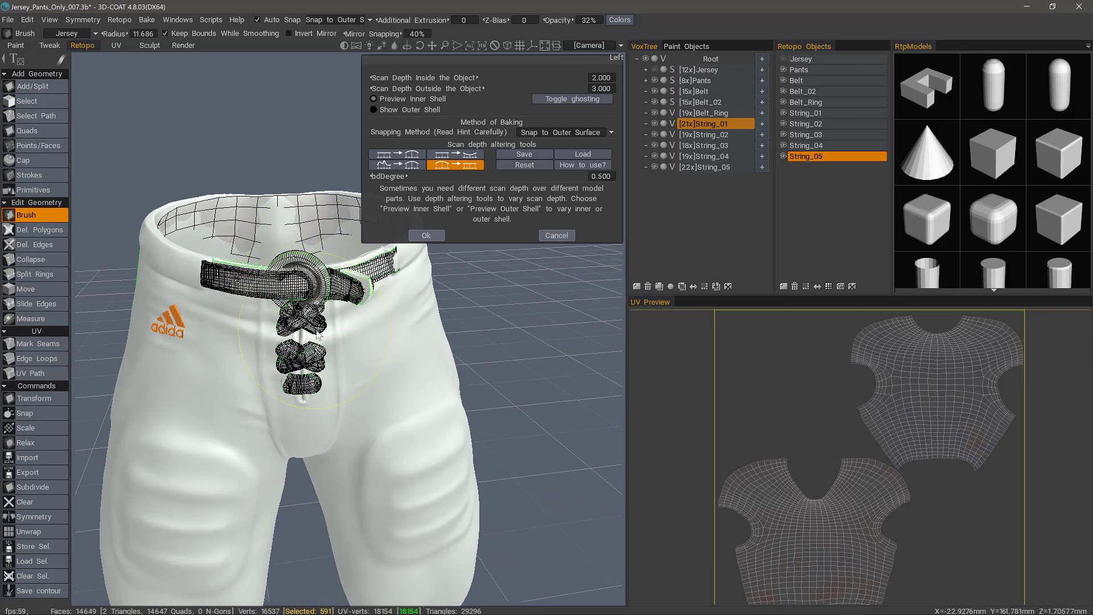
alt+drag(294, 323, 309, 326)
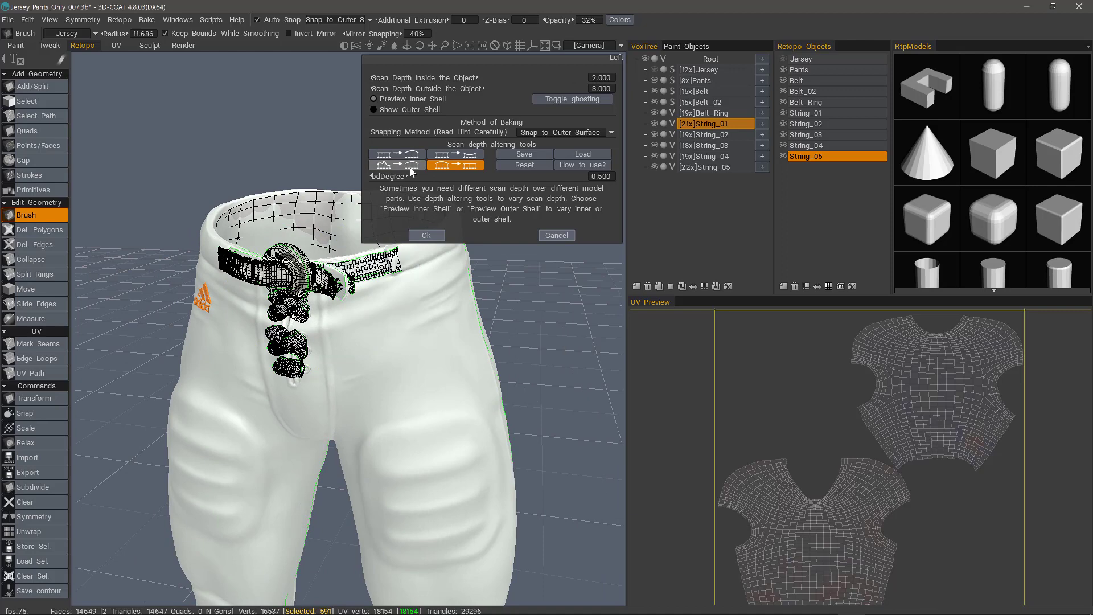
click(546, 235)
- Hide all belt and string parts among both the sculpt volumes and the retopo objects, leaving only Pants visible
drag(589, 295, 633, 104)
click(654, 91)
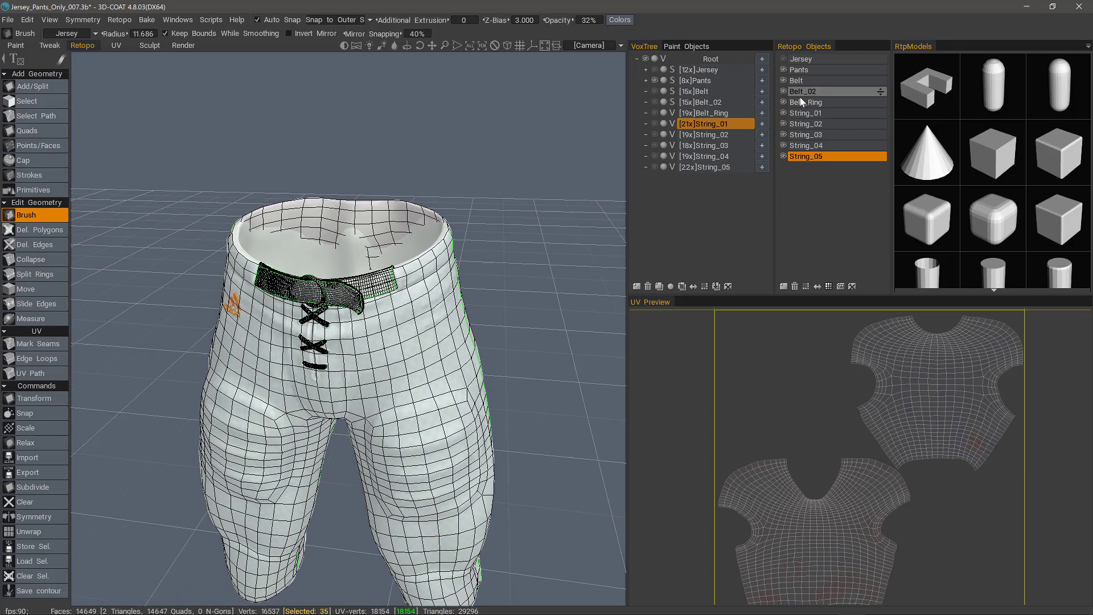
click(783, 113)
click(783, 124)
click(784, 134)
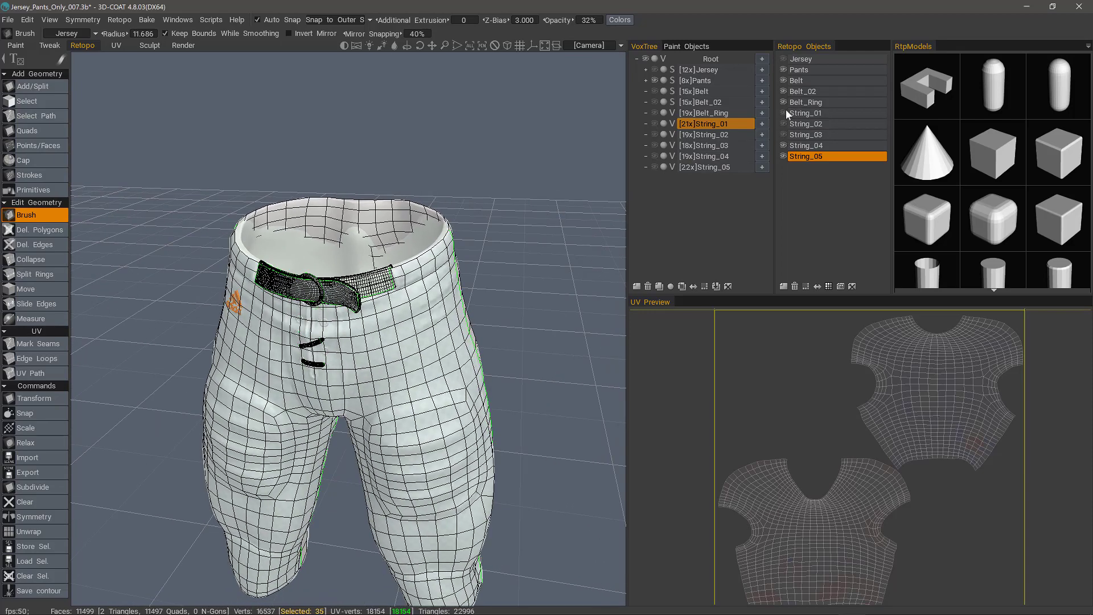
click(784, 92)
click(784, 103)
click(783, 146)
click(784, 156)
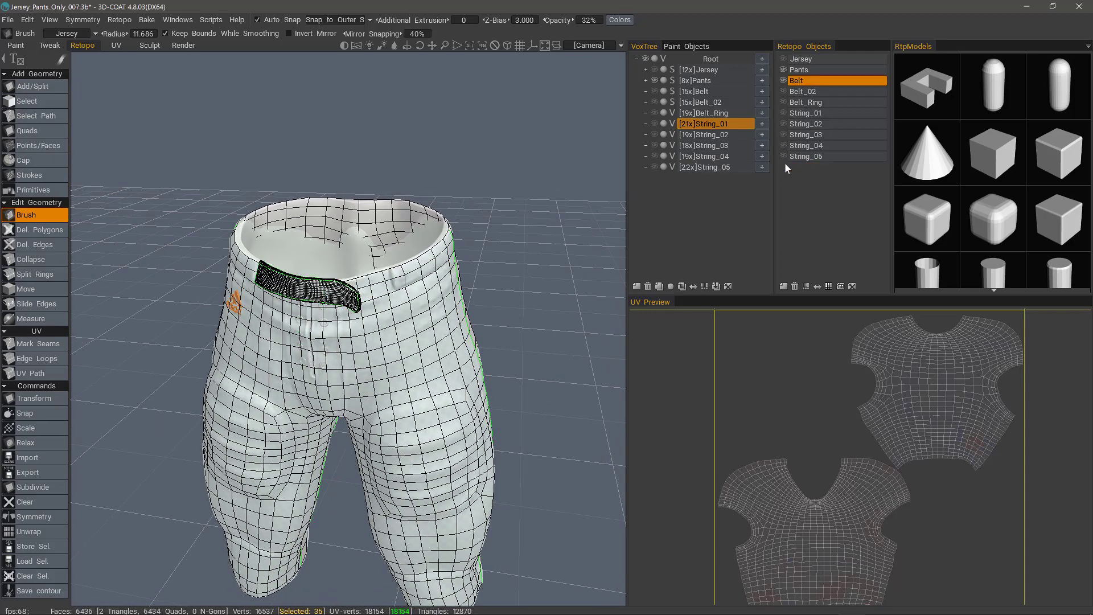
click(736, 126)
click(783, 81)
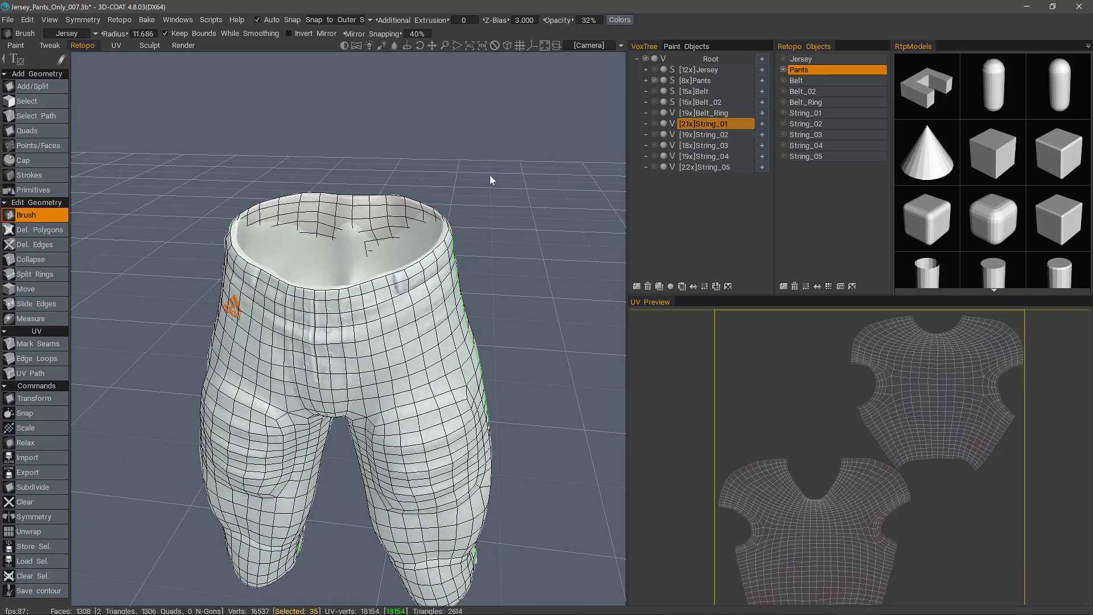
- Bake the Pants with a per-pixel normal map at 2048 by 2048, with scan depths 2.000 inside and 3.000 outside and no local occlusion
drag(552, 273, 513, 268)
click(147, 20)
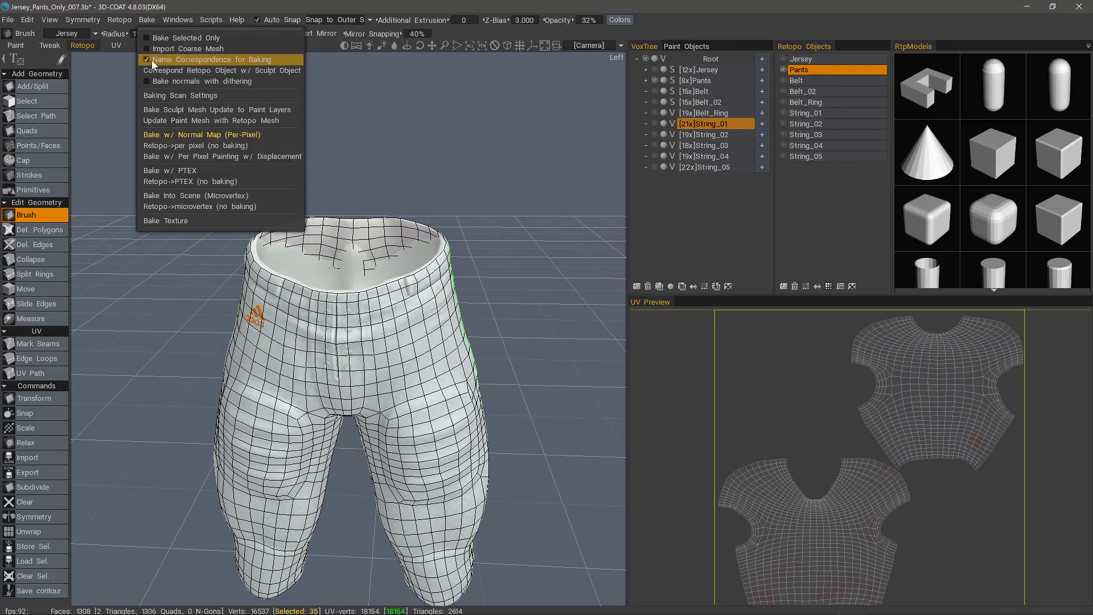
click(165, 136)
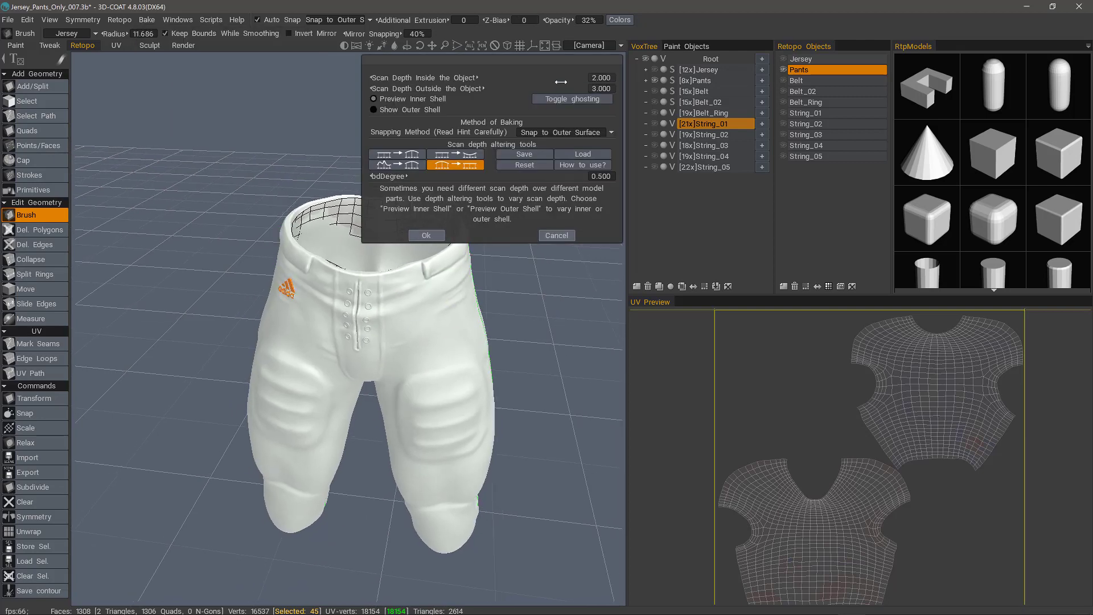
click(423, 235)
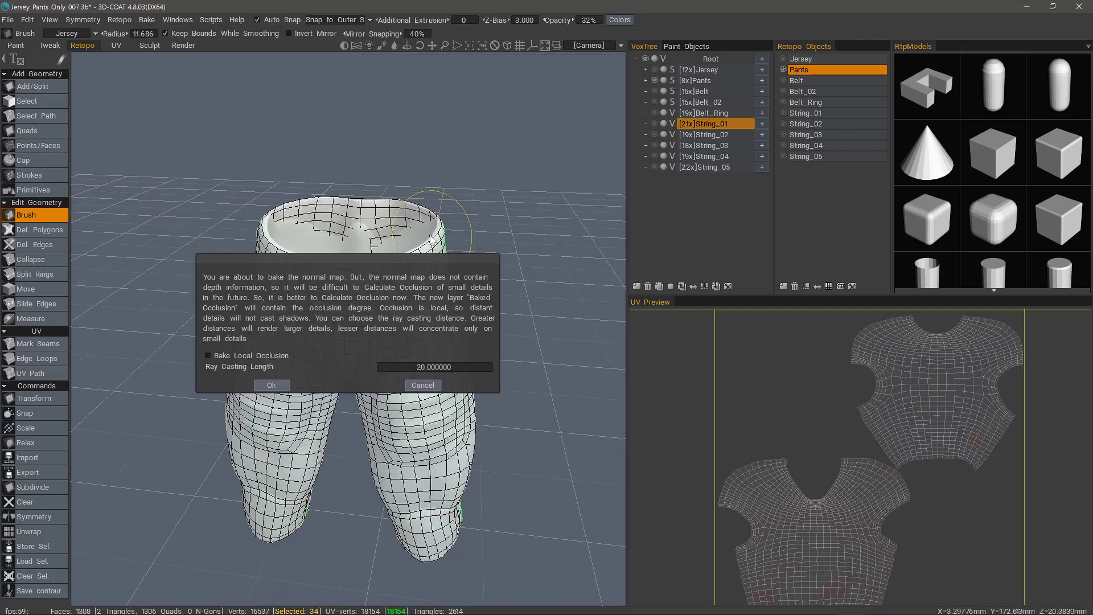
click(262, 385)
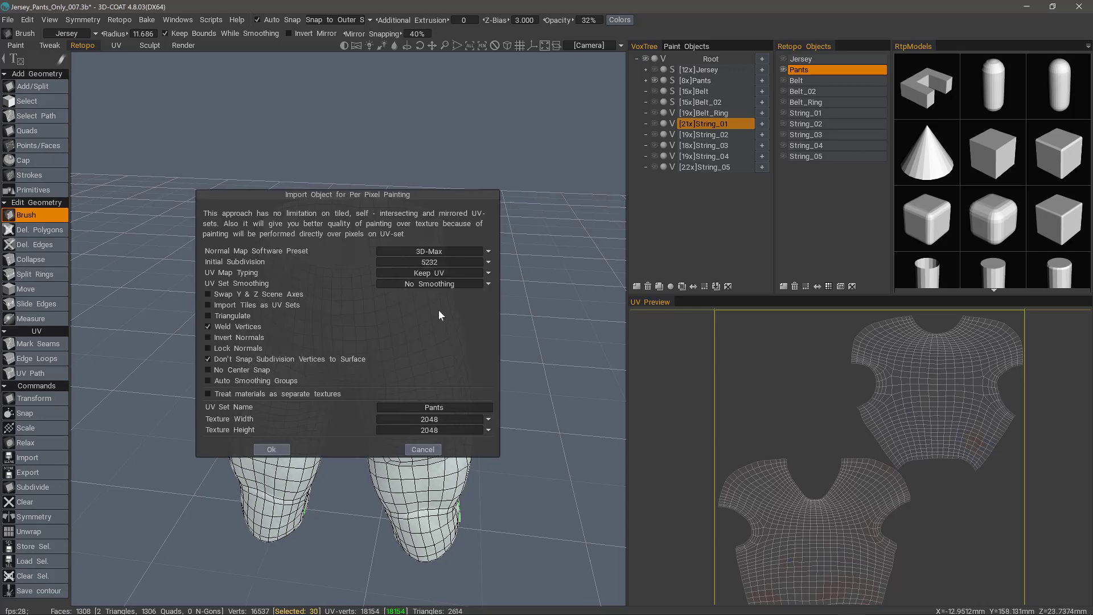
click(264, 451)
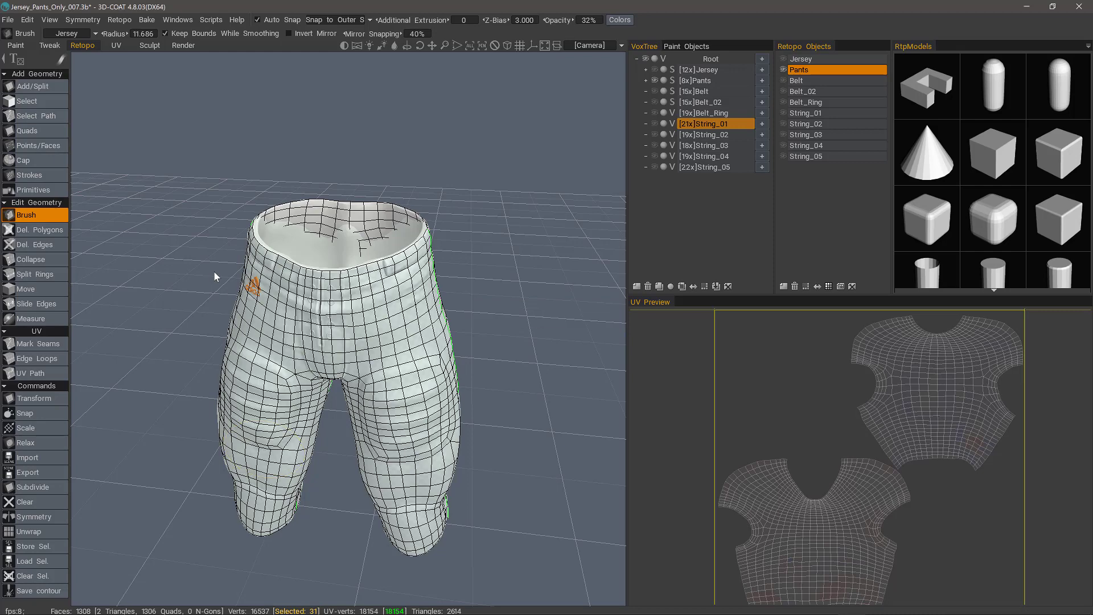
- View the baked pants together with the jersey in the Paint room, and hide both paint objects
click(28, 46)
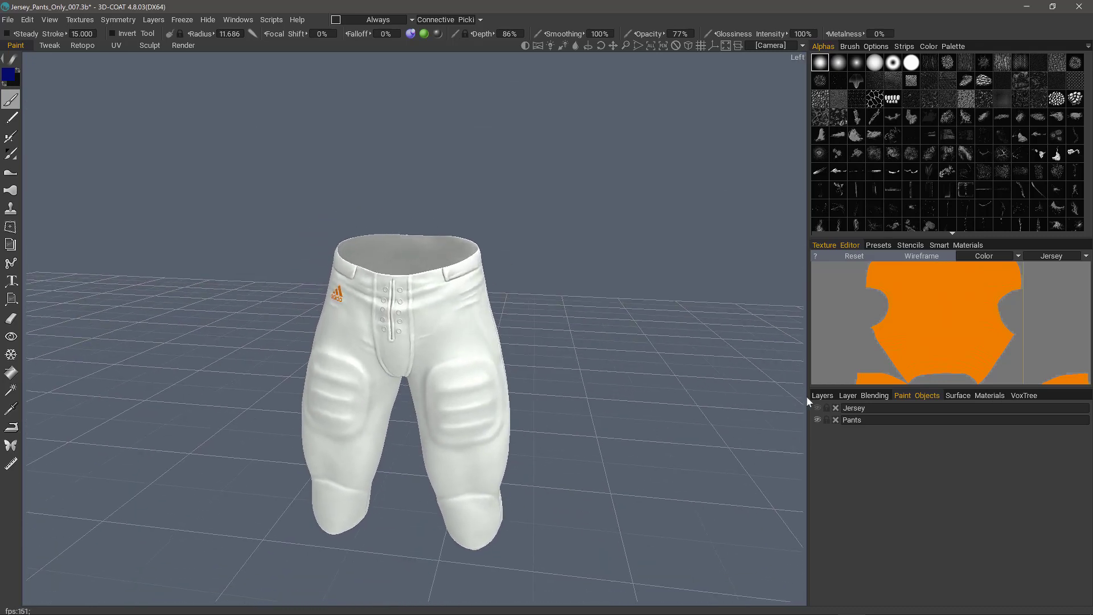
click(817, 408)
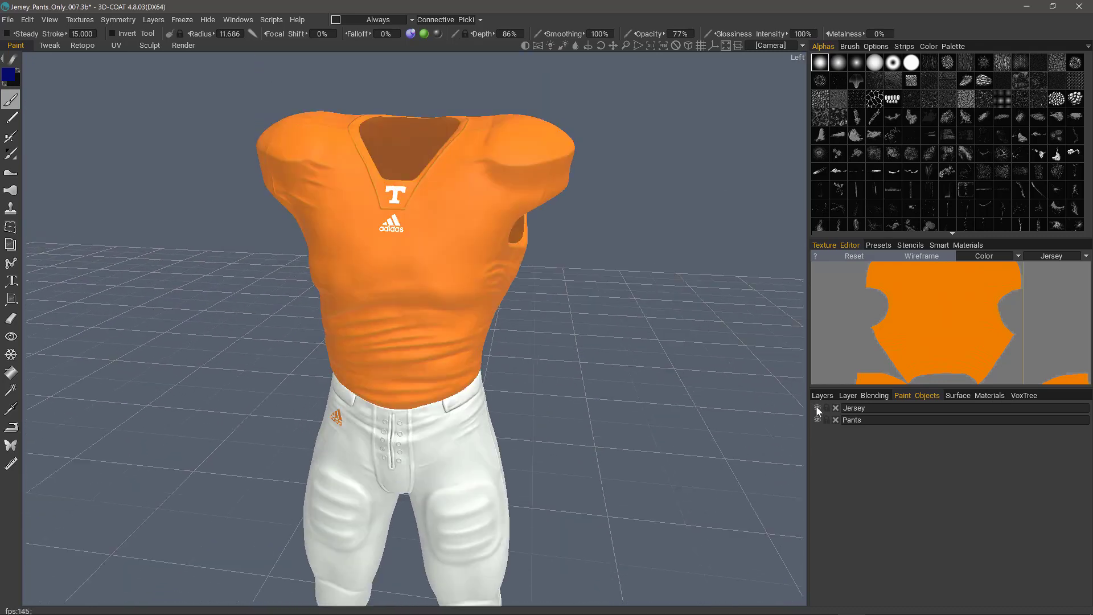
click(817, 408)
click(818, 421)
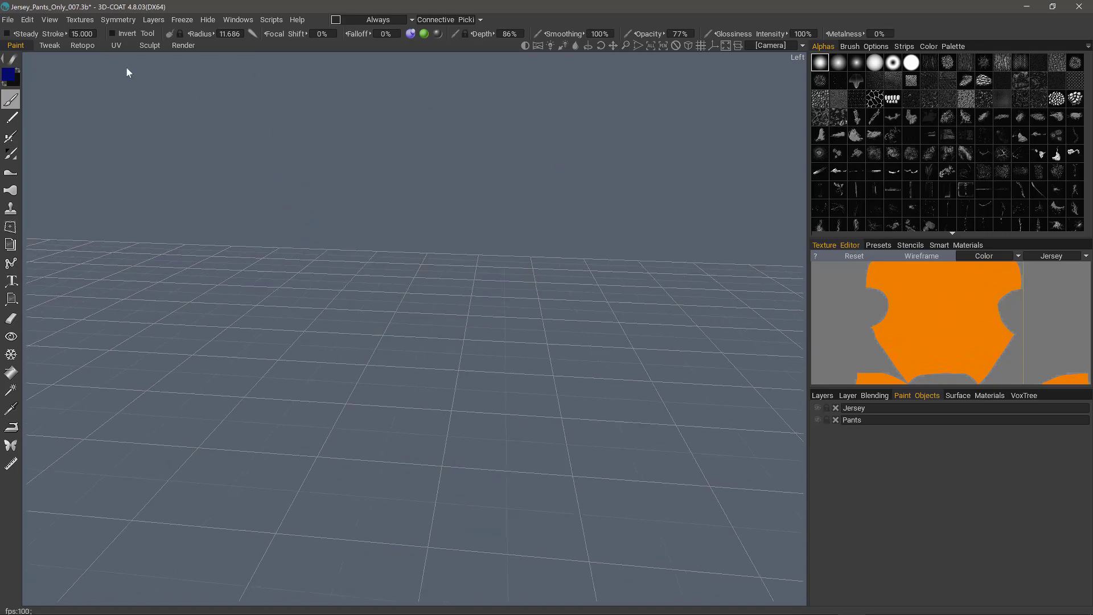
- Back in the Retopo room, hide the Pants sculpt volume and show the belt, belt ring and all string volumes
click(82, 46)
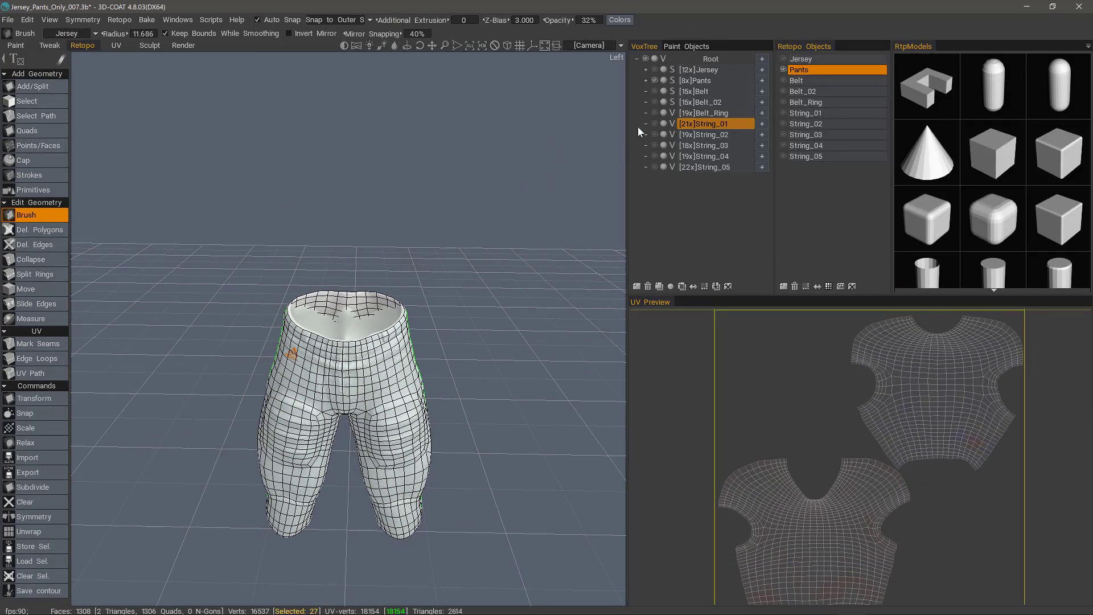
click(655, 81)
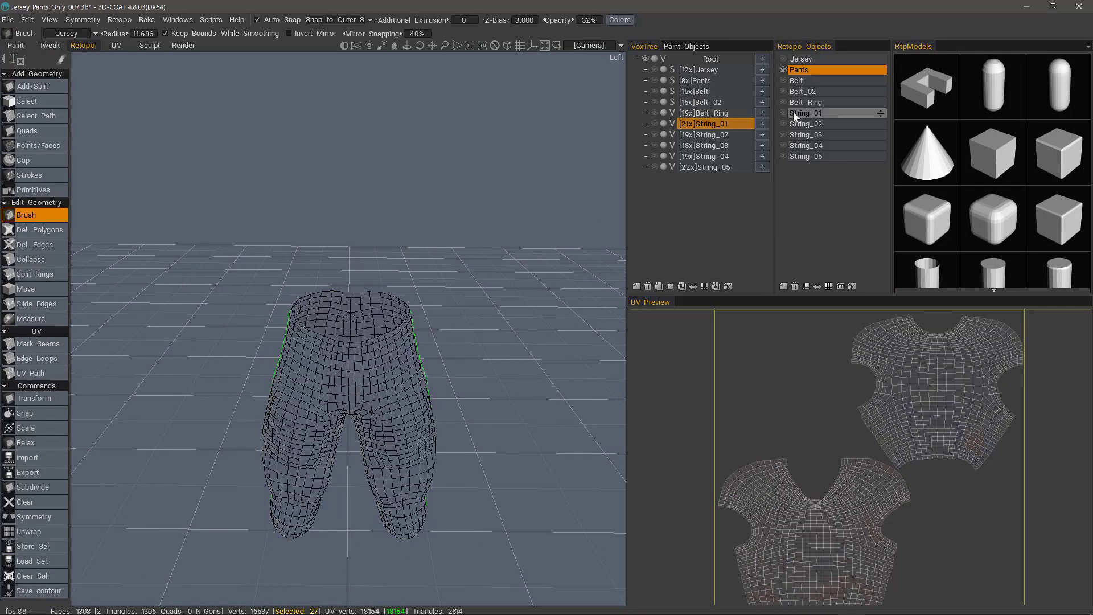
click(655, 91)
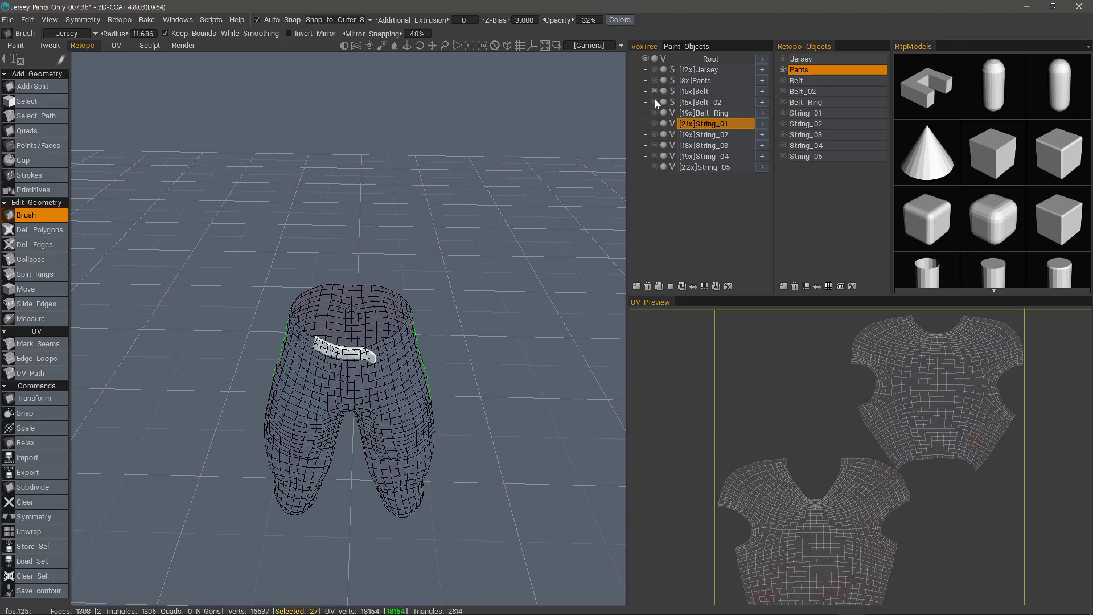
click(655, 102)
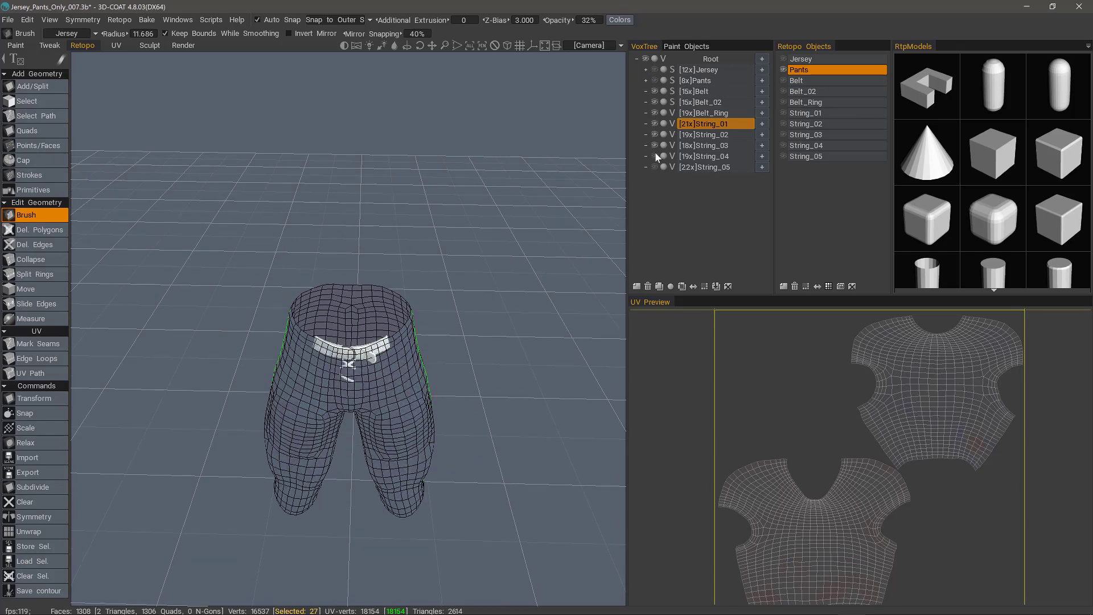
- Among the retopo objects, hide Pants and show Belt, Belt_02, Belt_Ring and String_01 through String_05
click(784, 81)
click(783, 70)
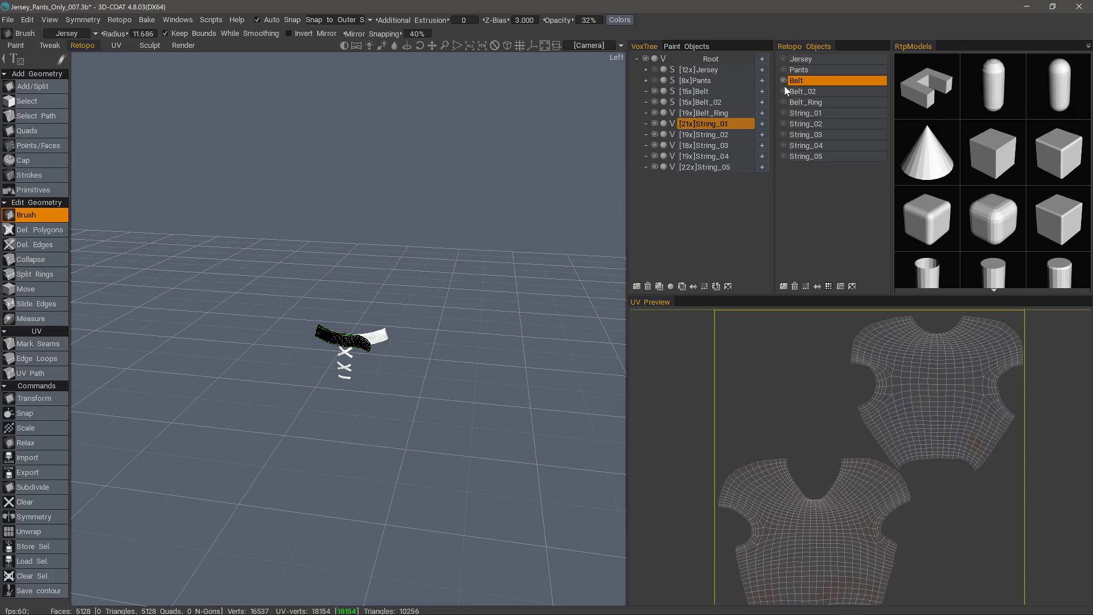
click(783, 91)
click(783, 102)
click(784, 113)
click(784, 123)
click(784, 134)
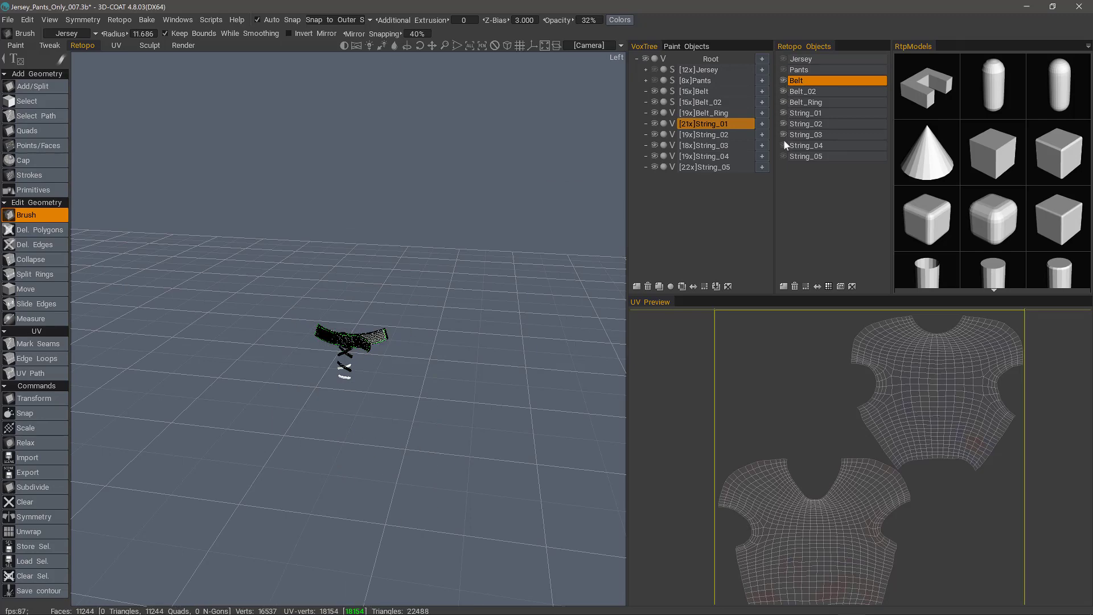
click(783, 145)
click(784, 156)
right_drag(357, 175, 254, 105)
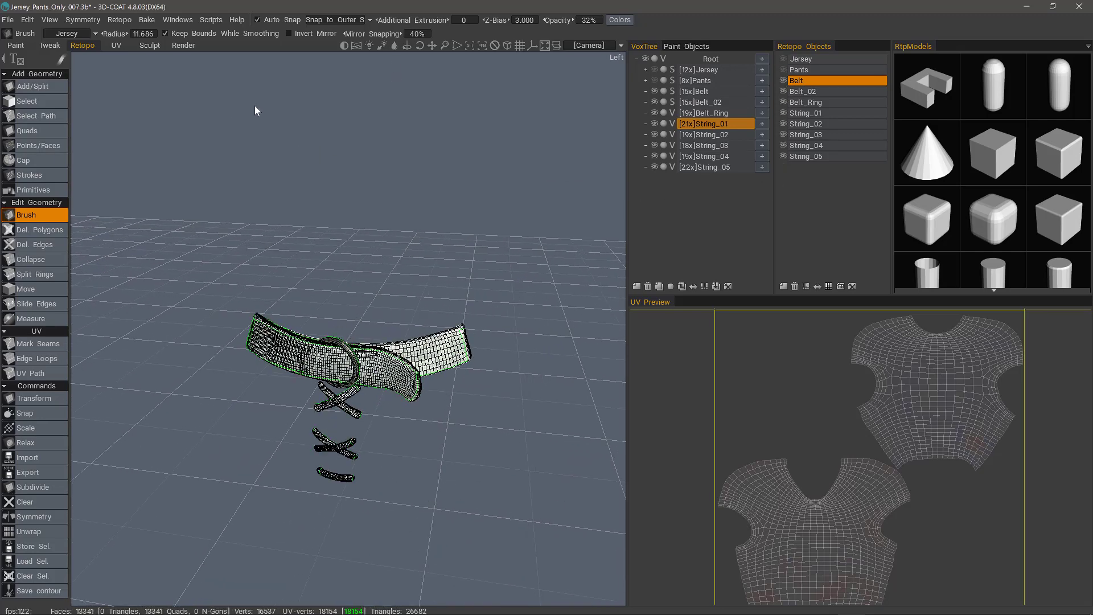
- Open the baking scan settings for the belt and strings and set the scan depth outside the object to 1.000
click(147, 19)
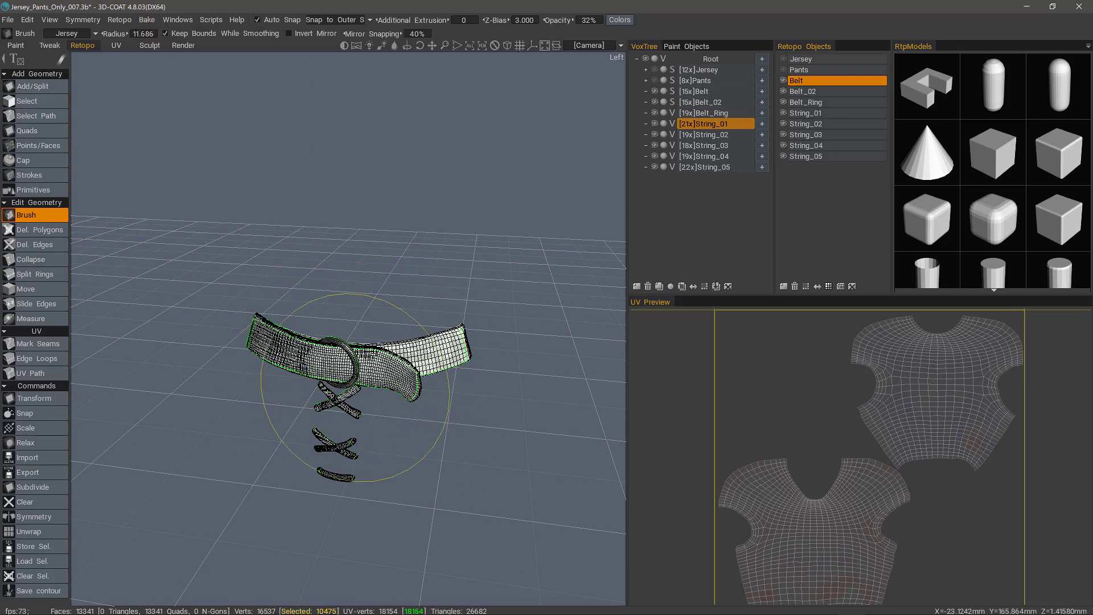
click(147, 20)
click(176, 99)
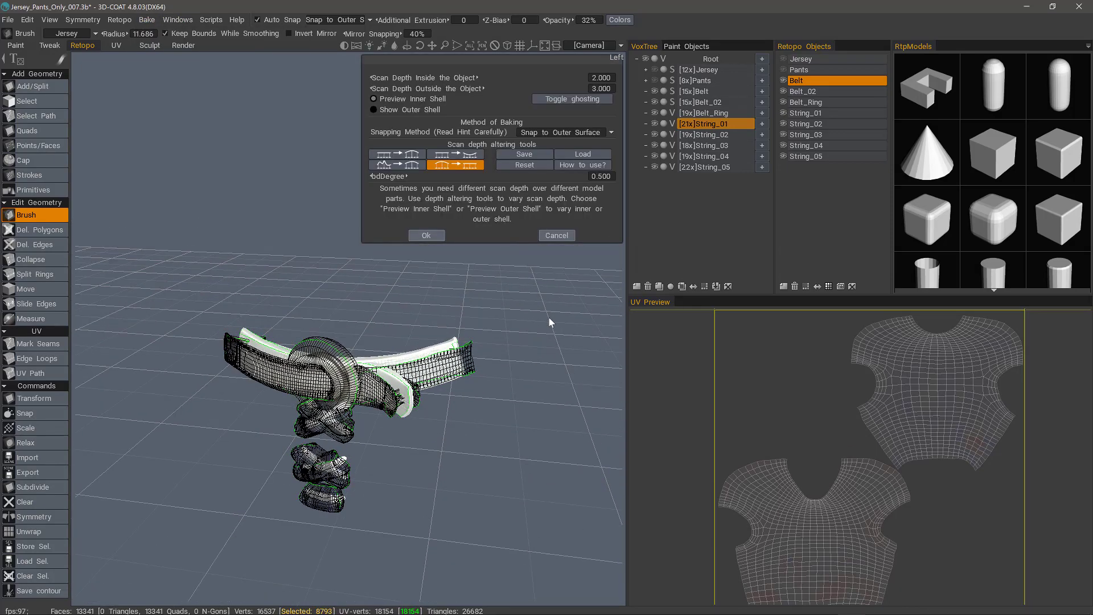
drag(549, 317, 631, 193)
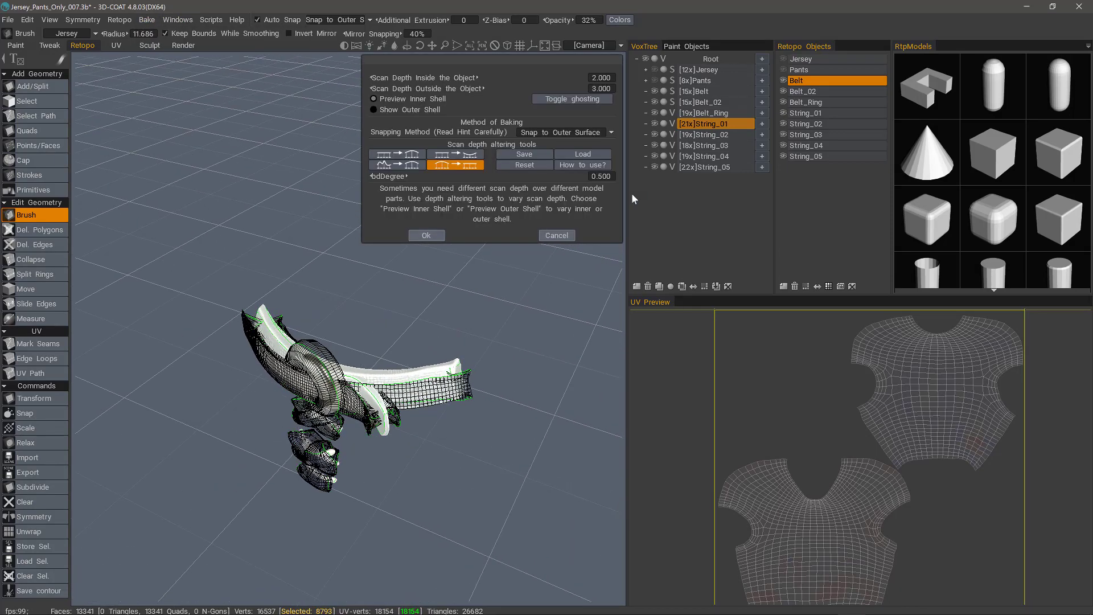
click(598, 90)
text(1)
click(627, 90)
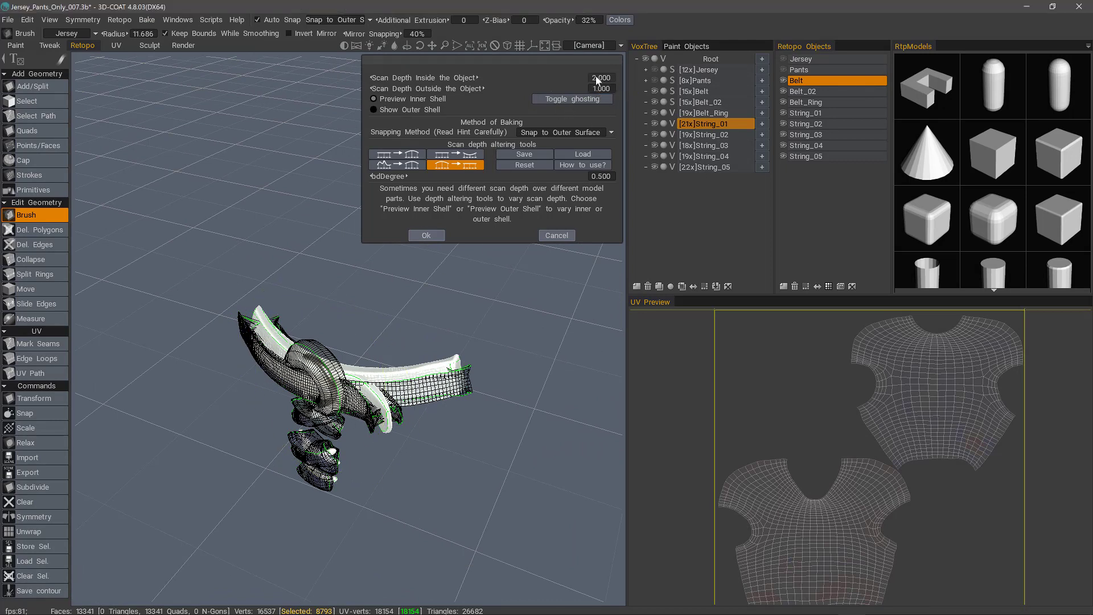
- Set the scan depth inside the object to 0.5, fine-tune it to 0.507, and inspect the inner shell around the belt
click(598, 77)
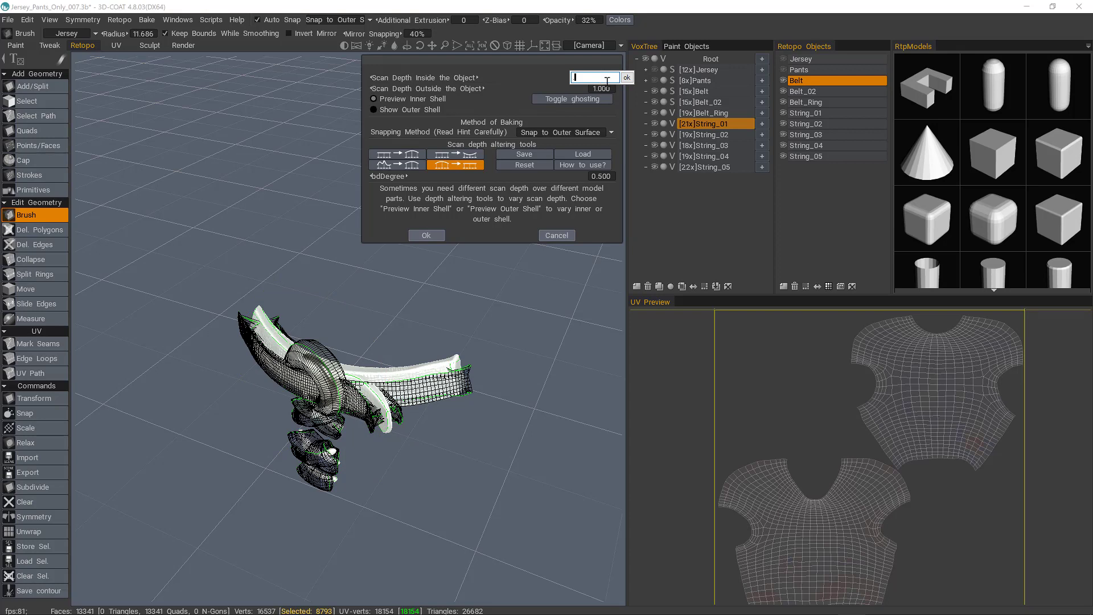
text(0.5)
key(Return)
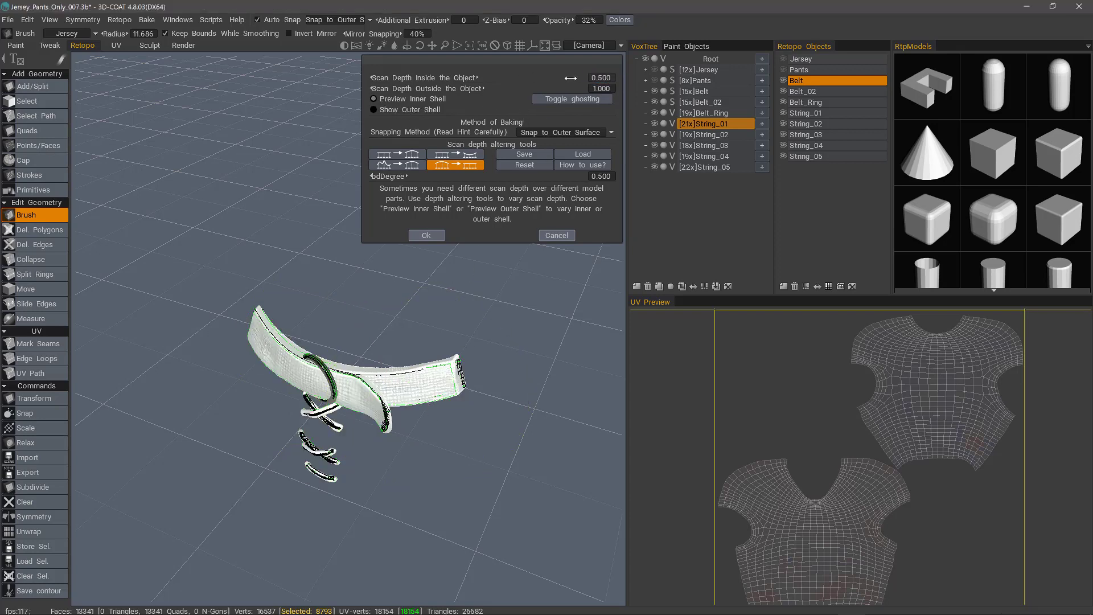
mouse_move(571, 78)
mouse_down()
mouse_move(561, 82)
mouse_move(572, 83)
mouse_up()
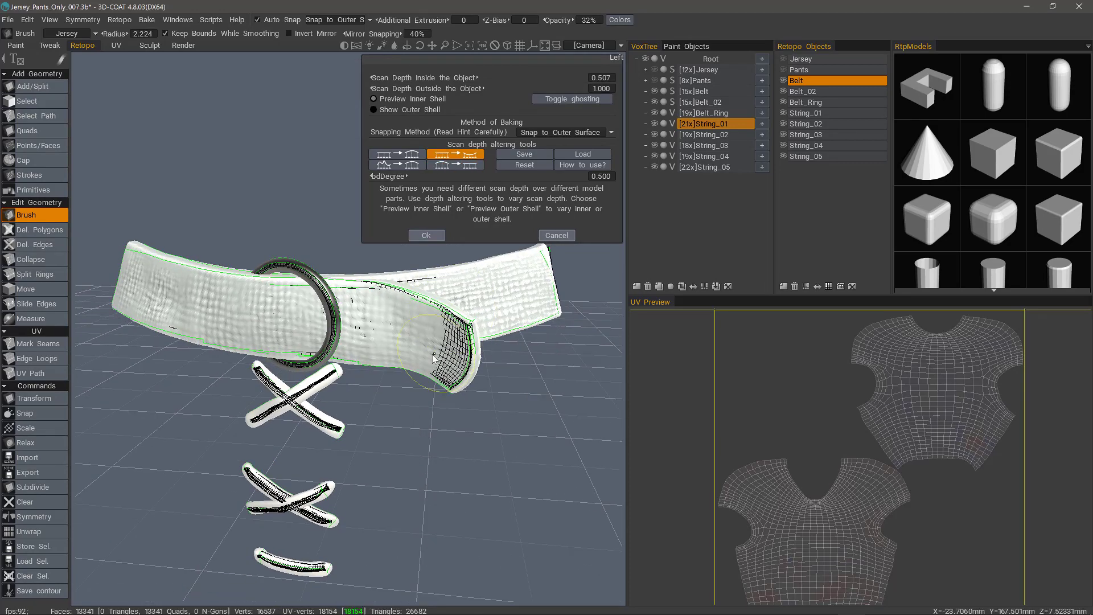
alt+drag(432, 354, 407, 382)
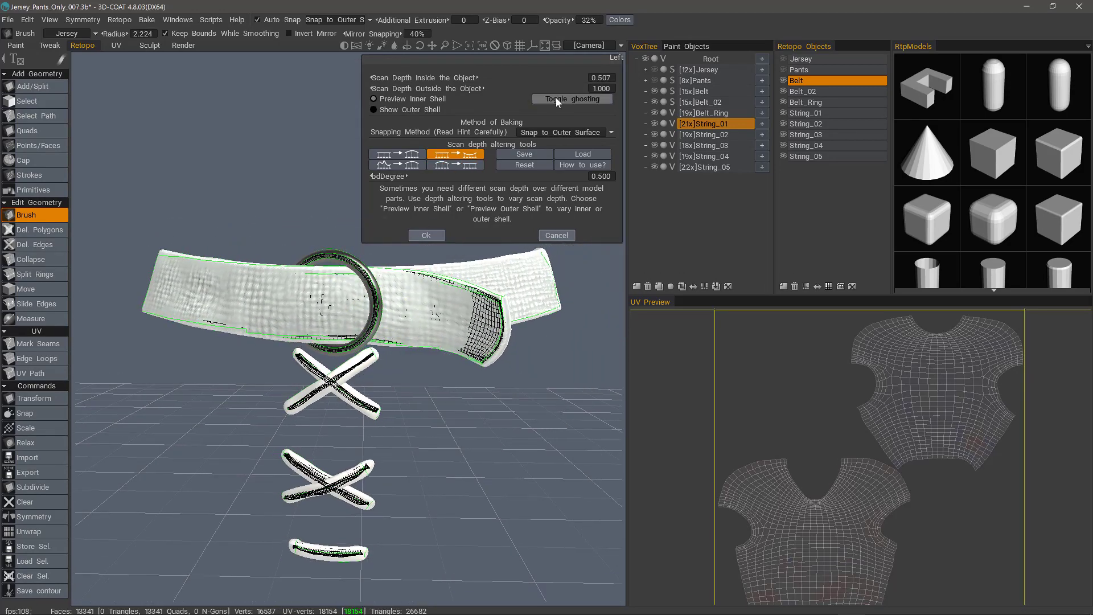
- Preview the outer shell and apply scan depths of 0.555 inside and 0.700 outside for the belt and strings
click(557, 99)
click(391, 110)
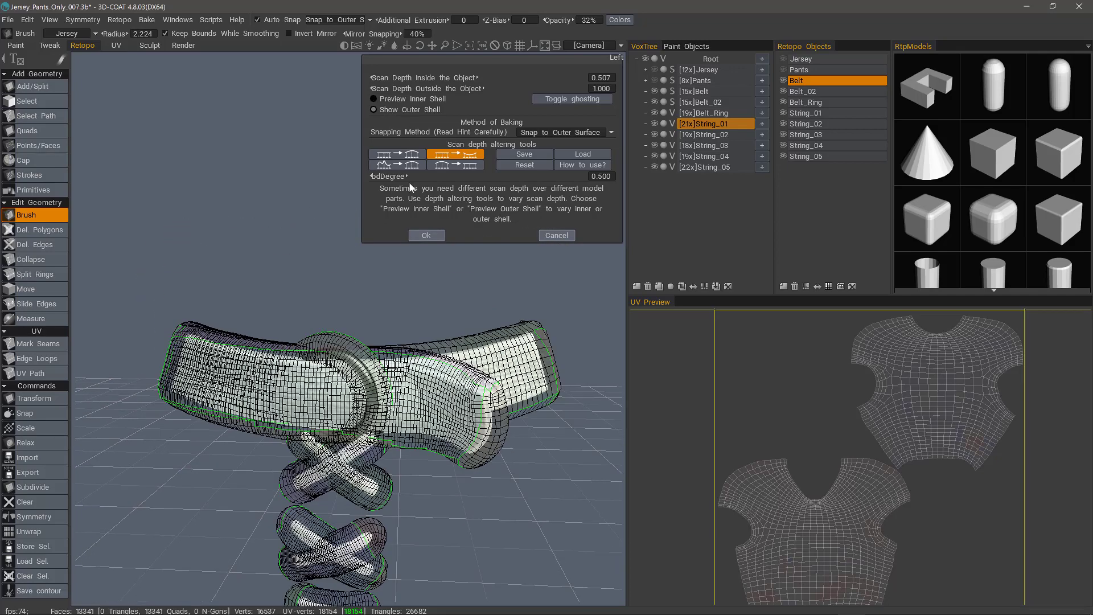
click(602, 89)
text(0.7)
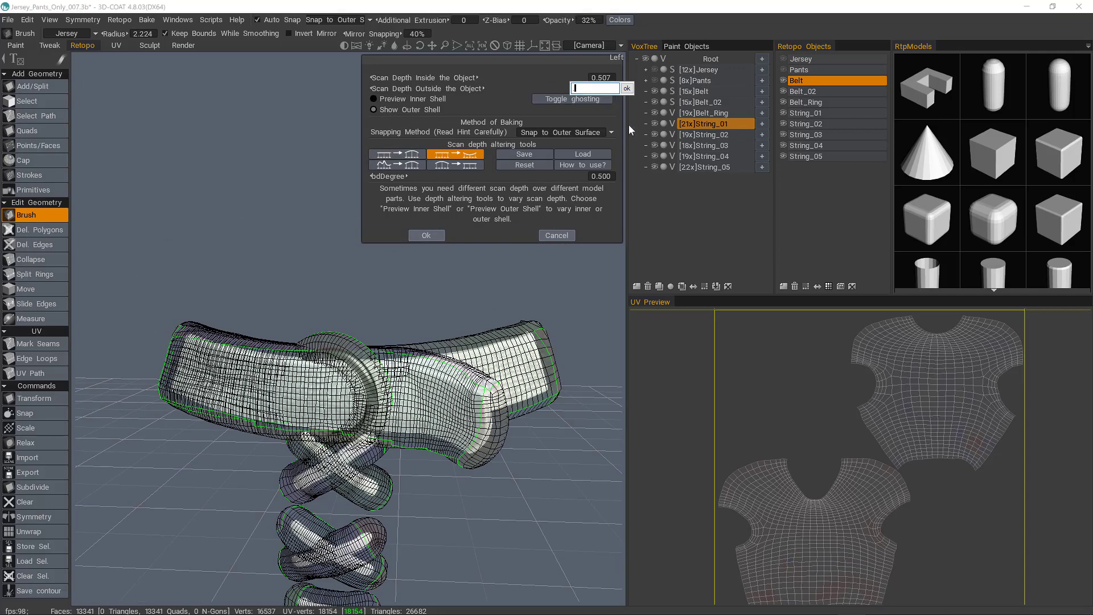
key(Return)
drag(490, 326, 454, 256)
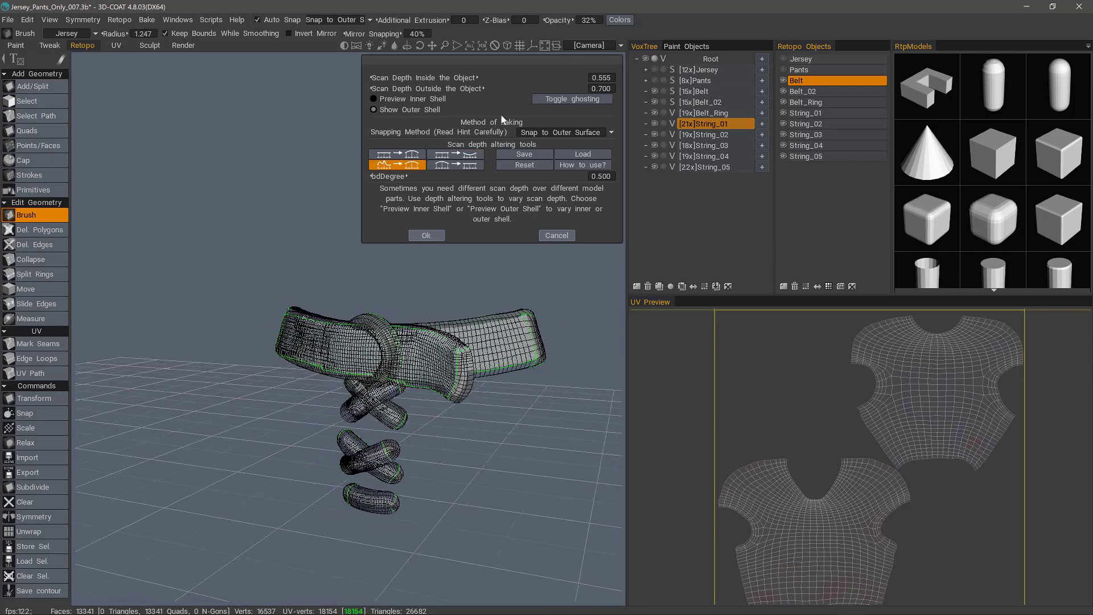
click(426, 235)
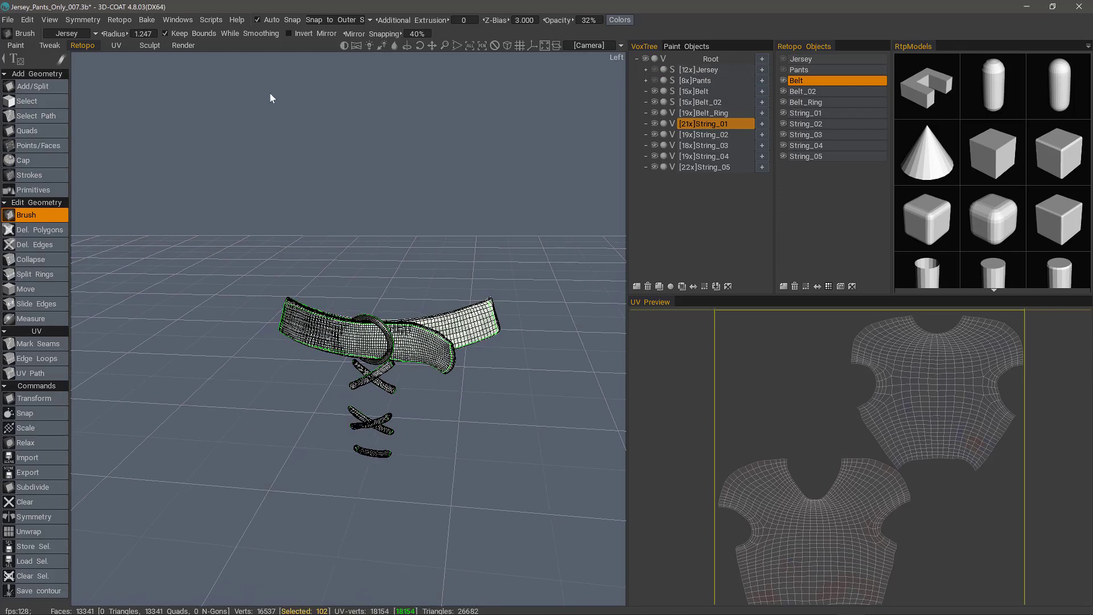
- Enable name correspondence and bake the belt and strings with a per-pixel normal map, using 2048 by 2048 for the Belt and Strings UV sets
click(147, 20)
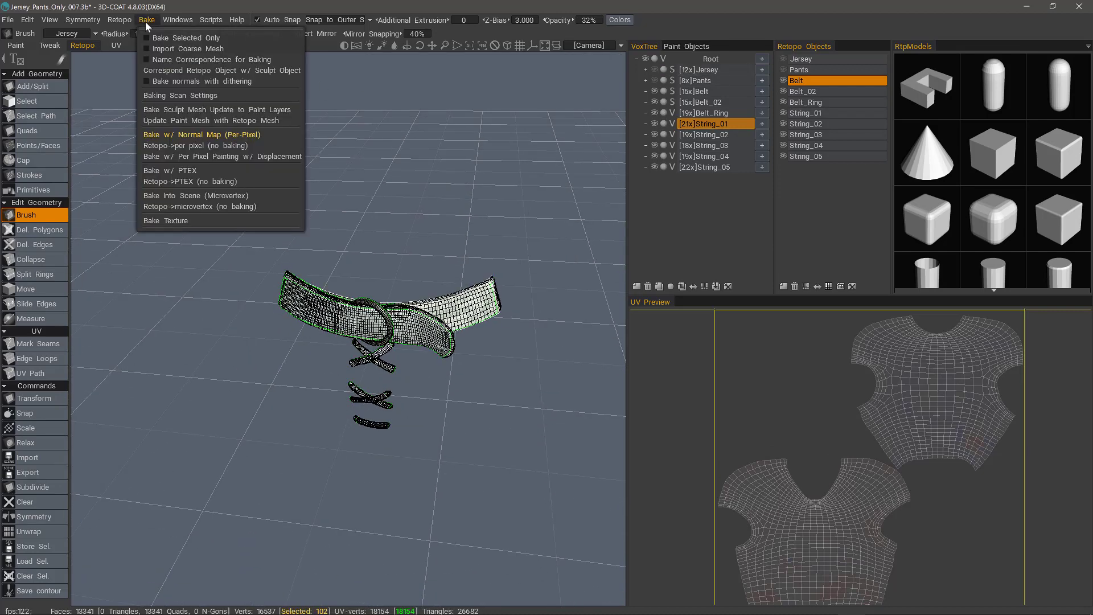
click(147, 60)
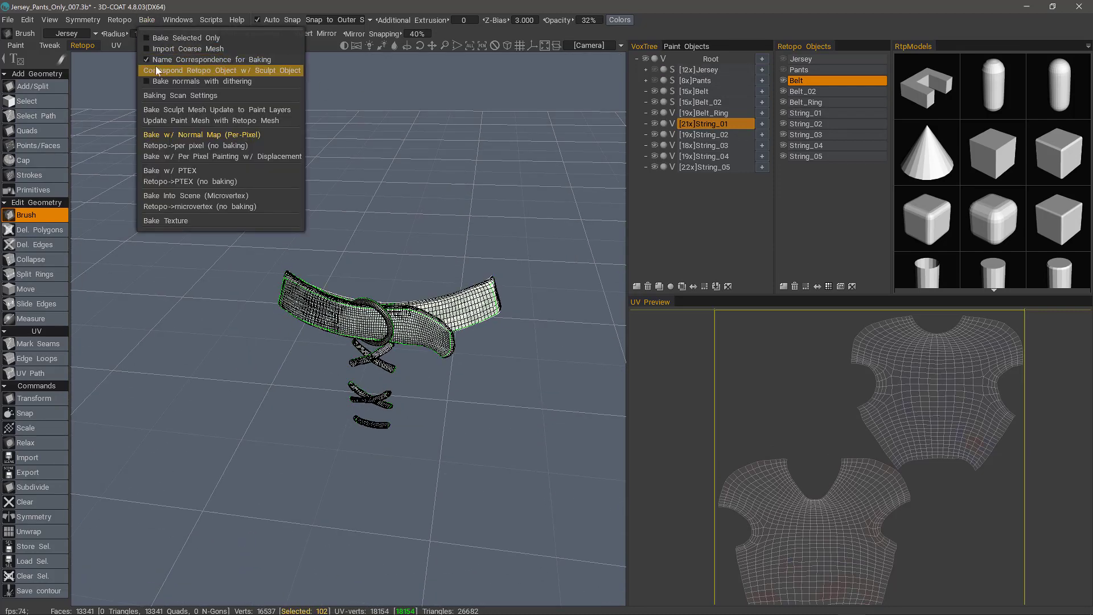
click(231, 135)
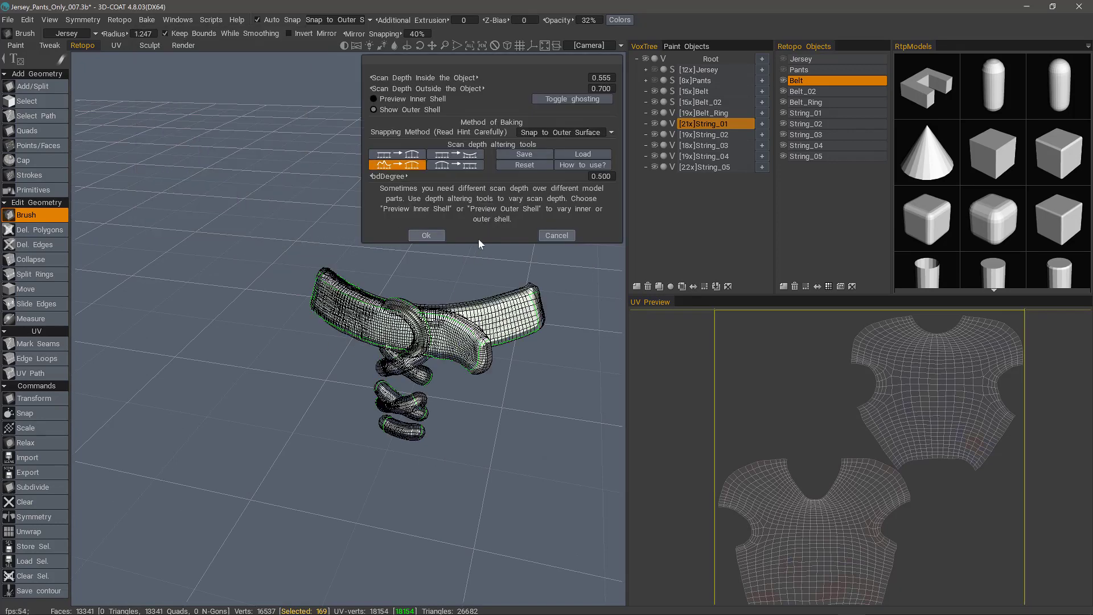
click(428, 237)
click(271, 386)
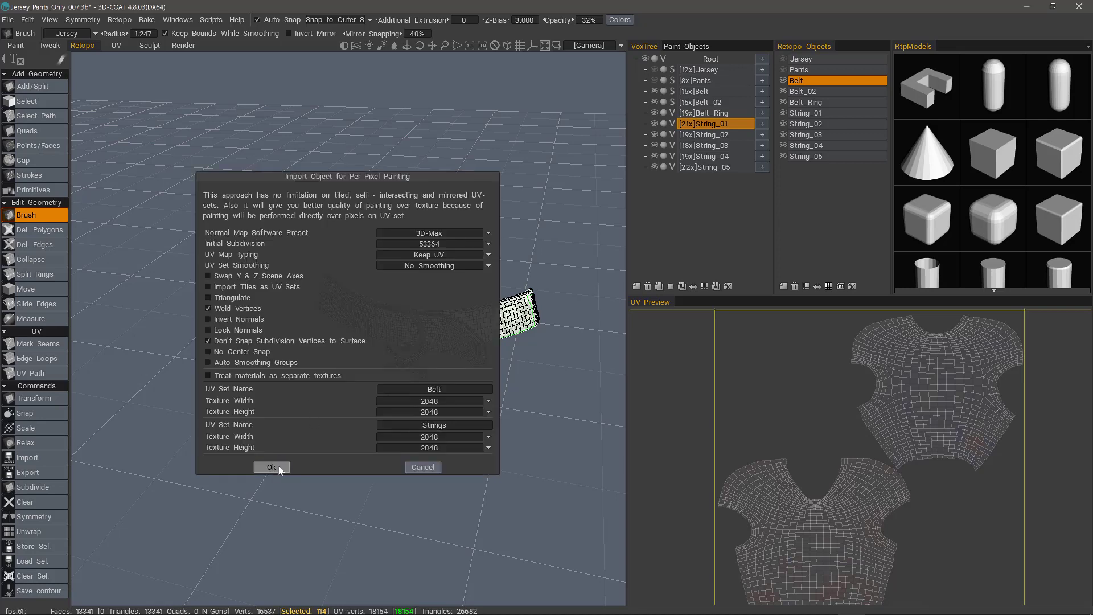
click(271, 467)
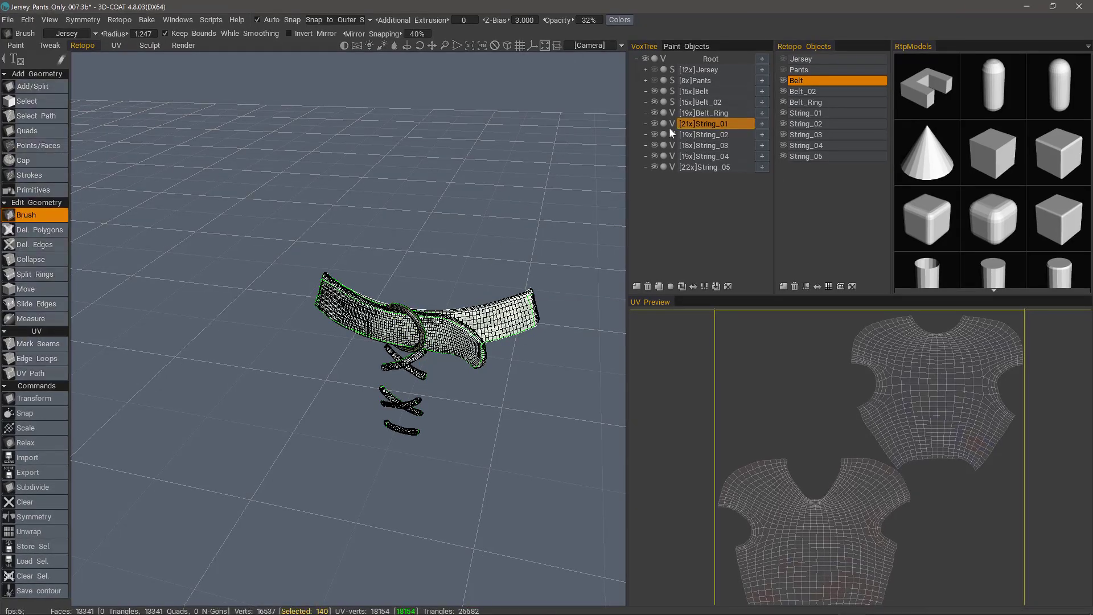
click(703, 125)
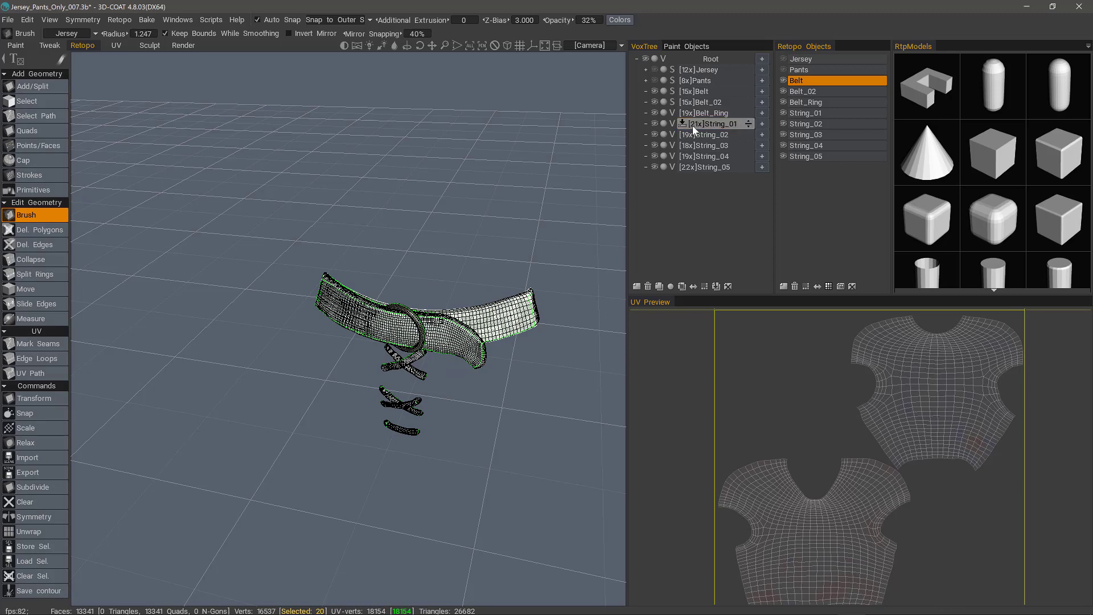
- Examine the baked belt, belt ring and strings in the Paint room from several angles
click(17, 45)
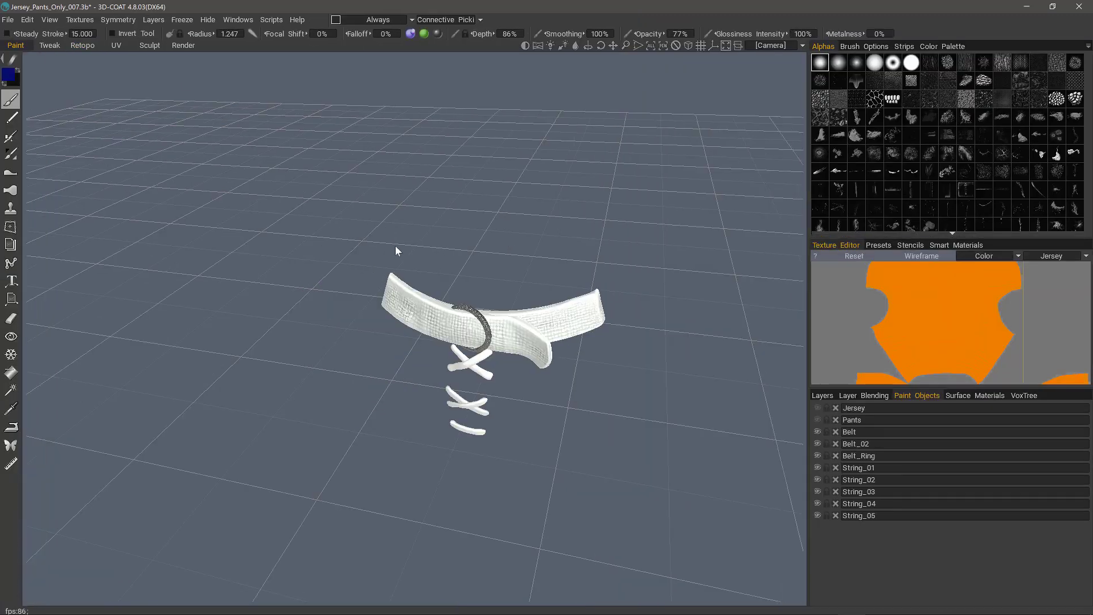
drag(395, 245, 555, 359)
mouse_move(555, 358)
right_down()
mouse_move(558, 387)
mouse_move(397, 400)
mouse_move(549, 412)
right_up()
mouse_move(549, 412)
mouse_down()
mouse_move(410, 390)
mouse_move(416, 362)
mouse_move(501, 356)
mouse_up()
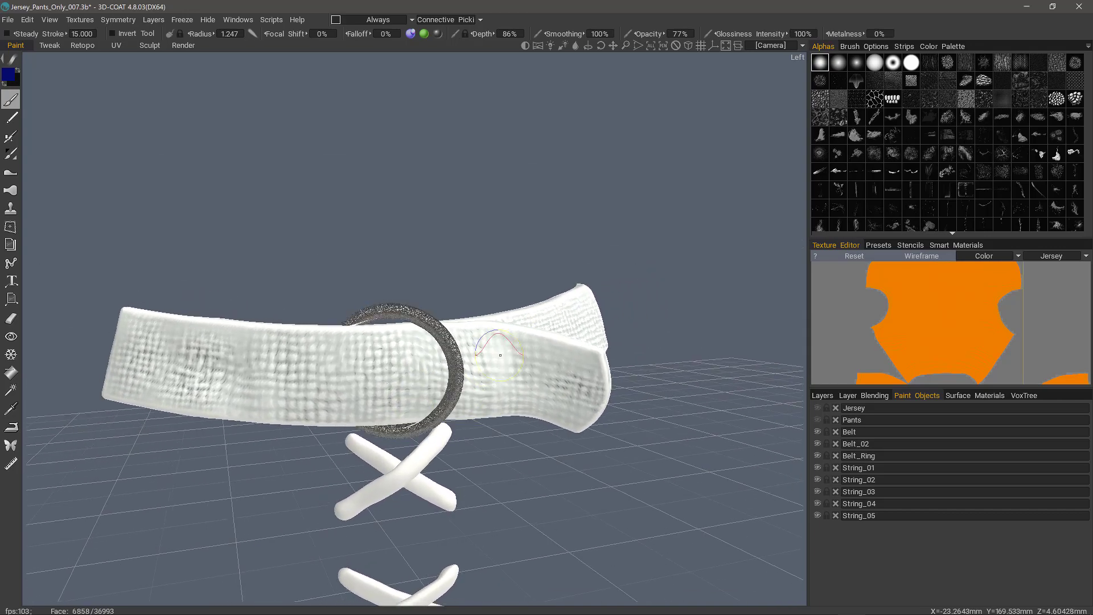
middle_drag(500, 355, 441, 331)
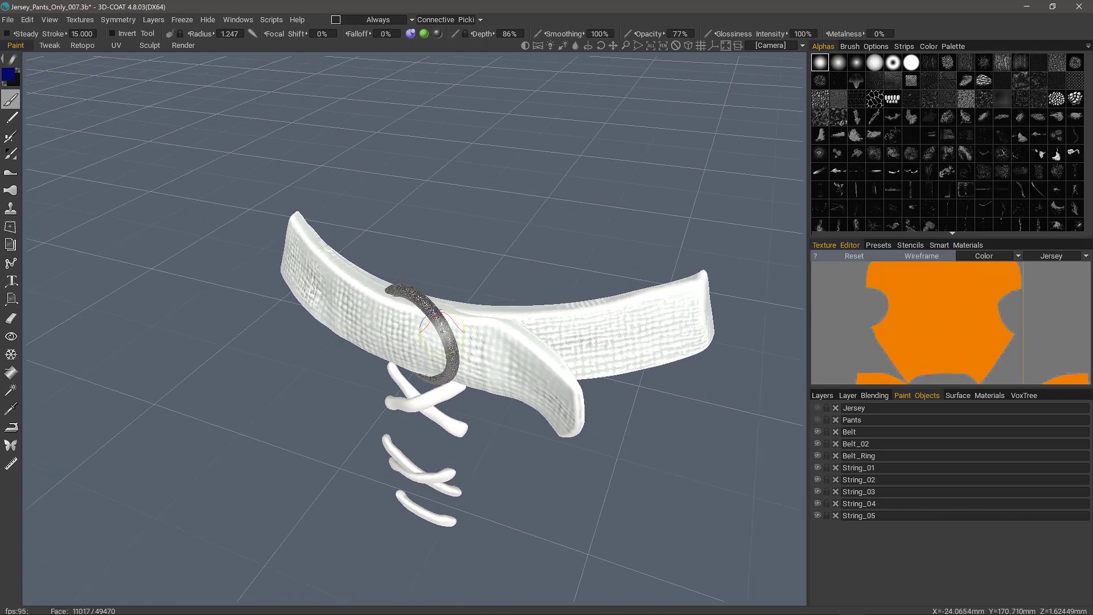
mouse_move(469, 326)
alt+mouse_down()
mouse_move(421, 317)
mouse_move(406, 336)
alt+mouse_up()
key(bracketleft)
key(bracketleft)
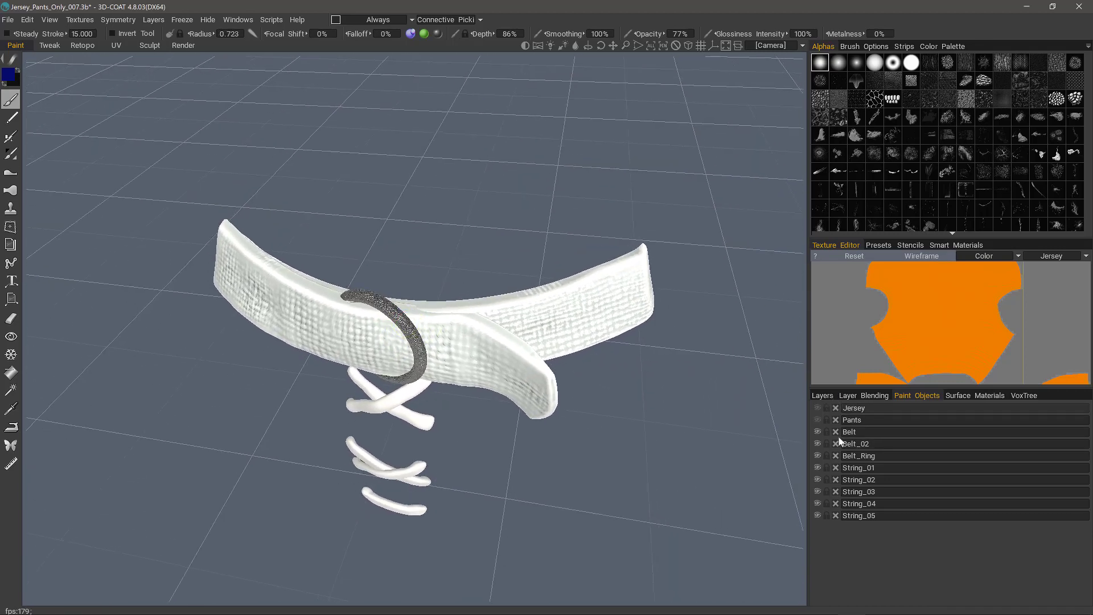
mouse_move(712, 393)
alt+mouse_down()
mouse_move(749, 400)
mouse_move(746, 387)
alt+mouse_up()
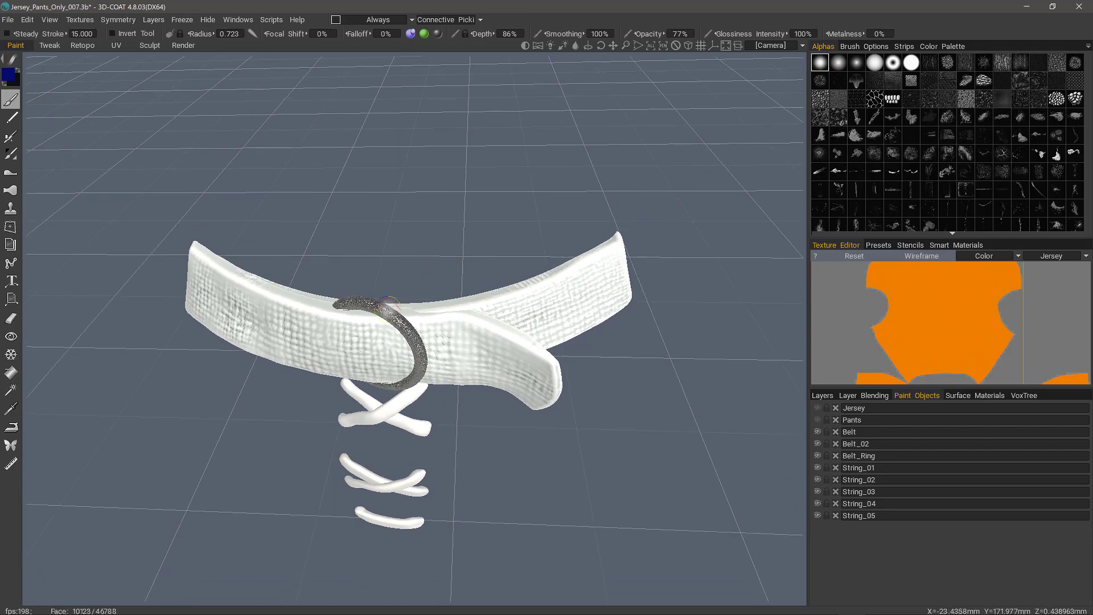
middle_drag(417, 376, 394, 336)
alt+drag(394, 336, 325, 181)
- Show the Jersey and Pants paint objects together with the belt and strings, and view the whole uniform
scroll(325, 181, down, 3)
click(818, 407)
click(818, 420)
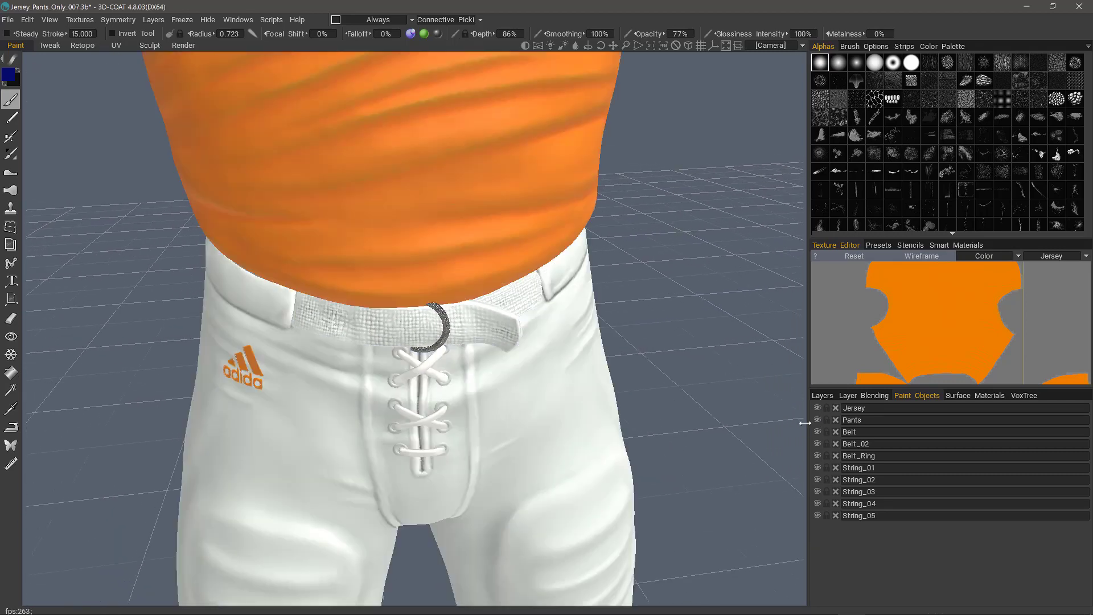
alt+right_drag(211, 393, 234, 328)
alt+drag(234, 328, 240, 296)
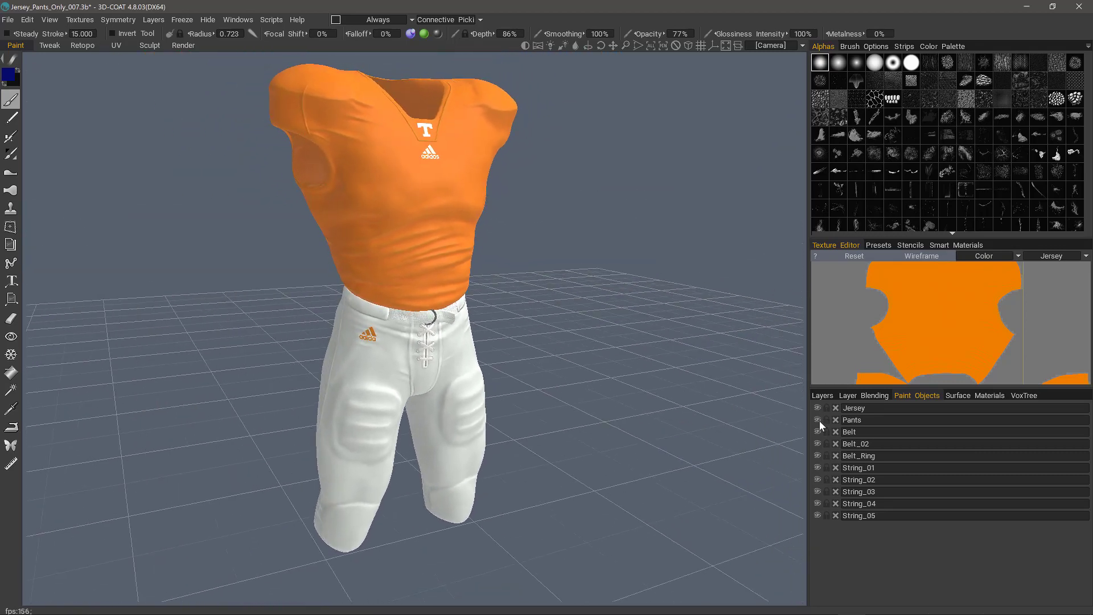
- Inspect the baked uniform with the pants and the jersey hidden in turn, showing each of them again
click(817, 420)
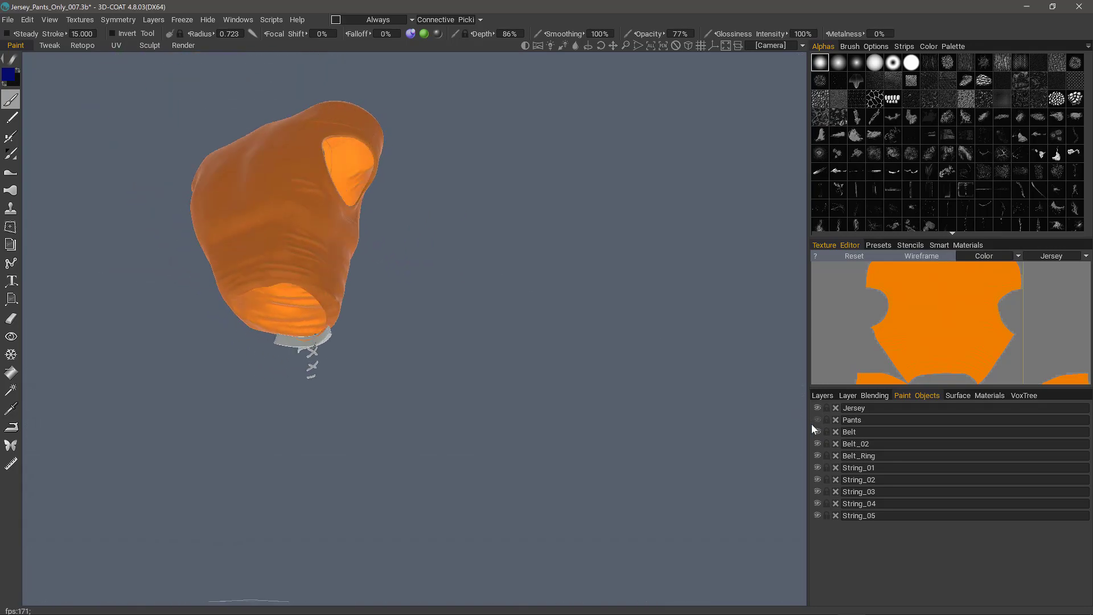
click(818, 419)
click(817, 407)
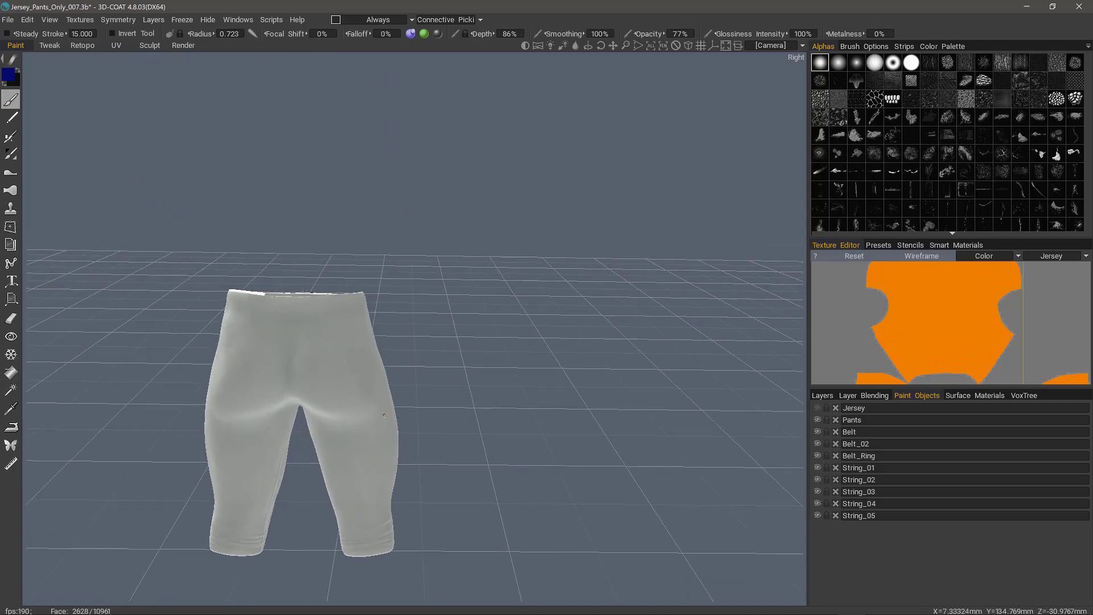
click(817, 409)
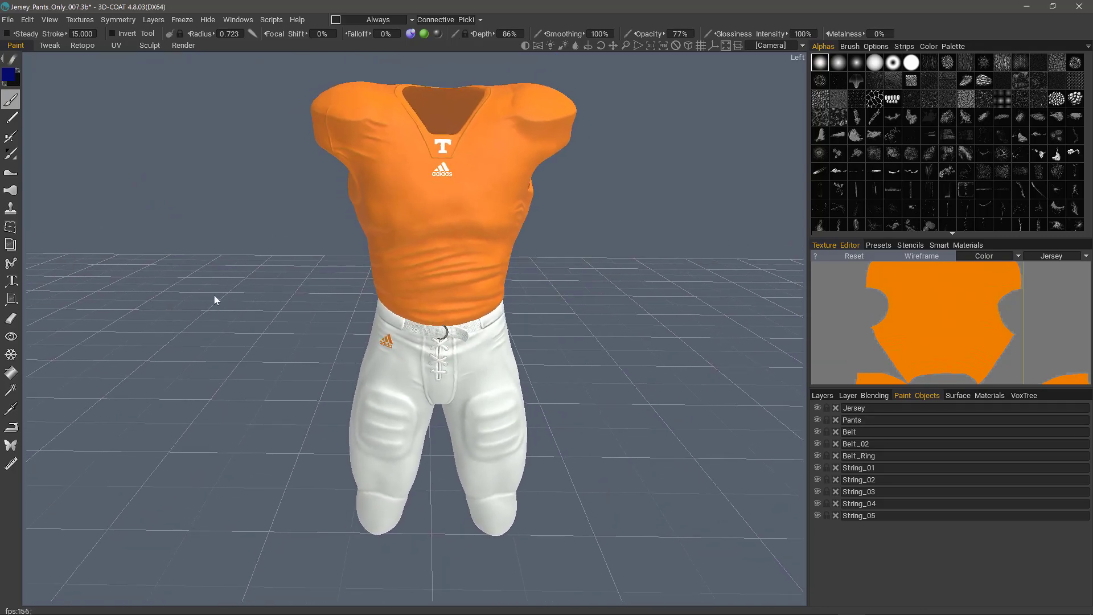